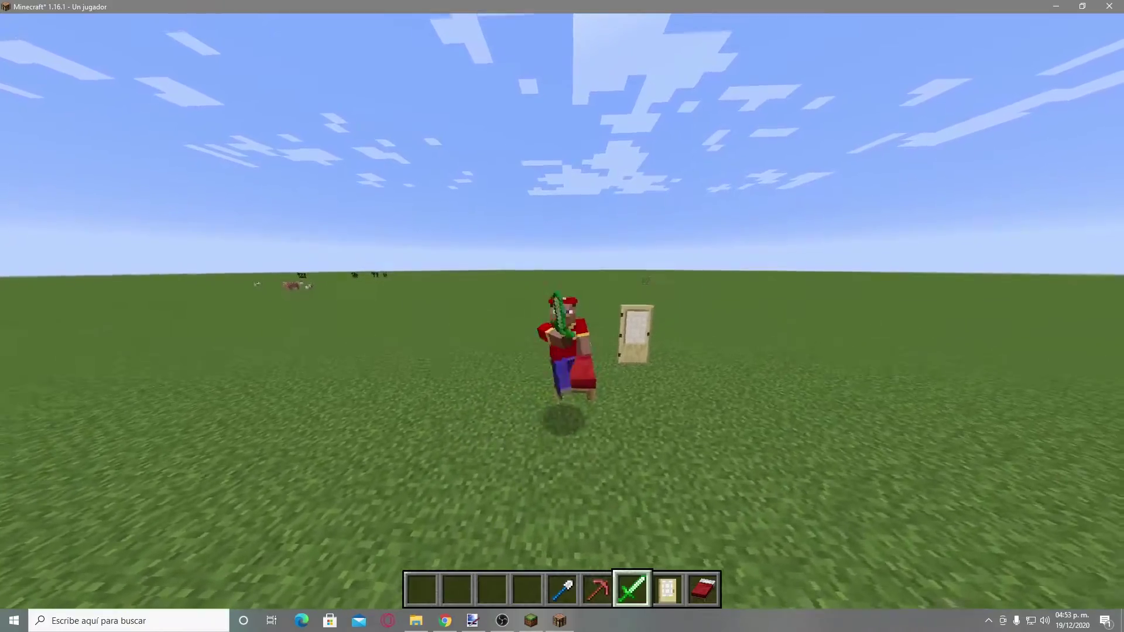
pyautogui.press('w')
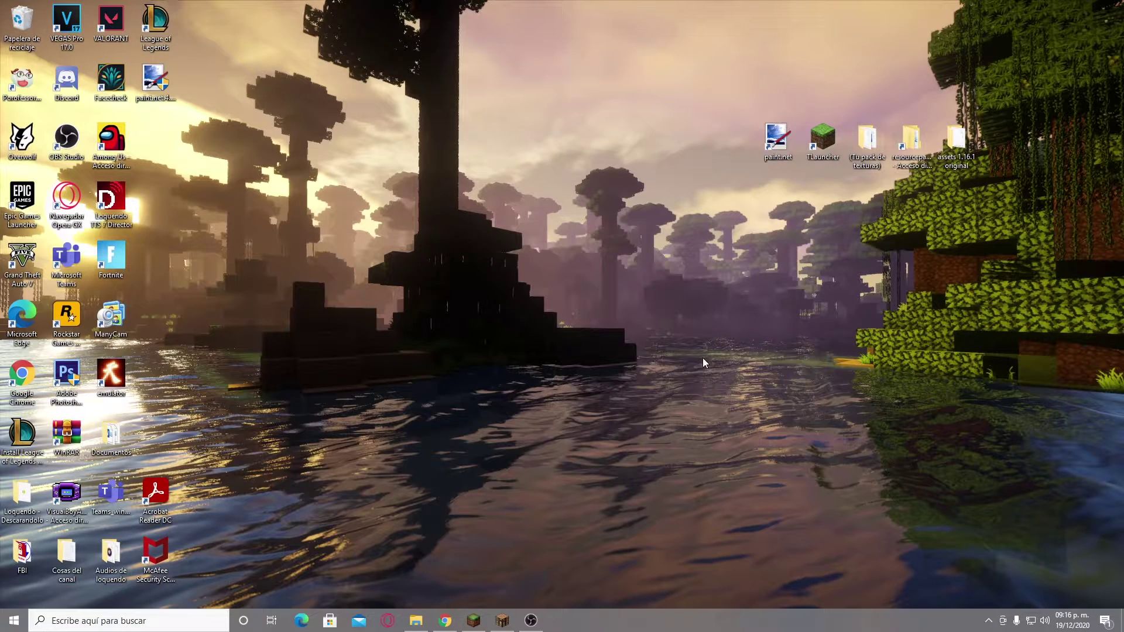
# Start paint.net and open the OXXO logo image CkcDU2pE_400x400 from the Imágenes folder.
pyautogui.doubleClick(781, 137)
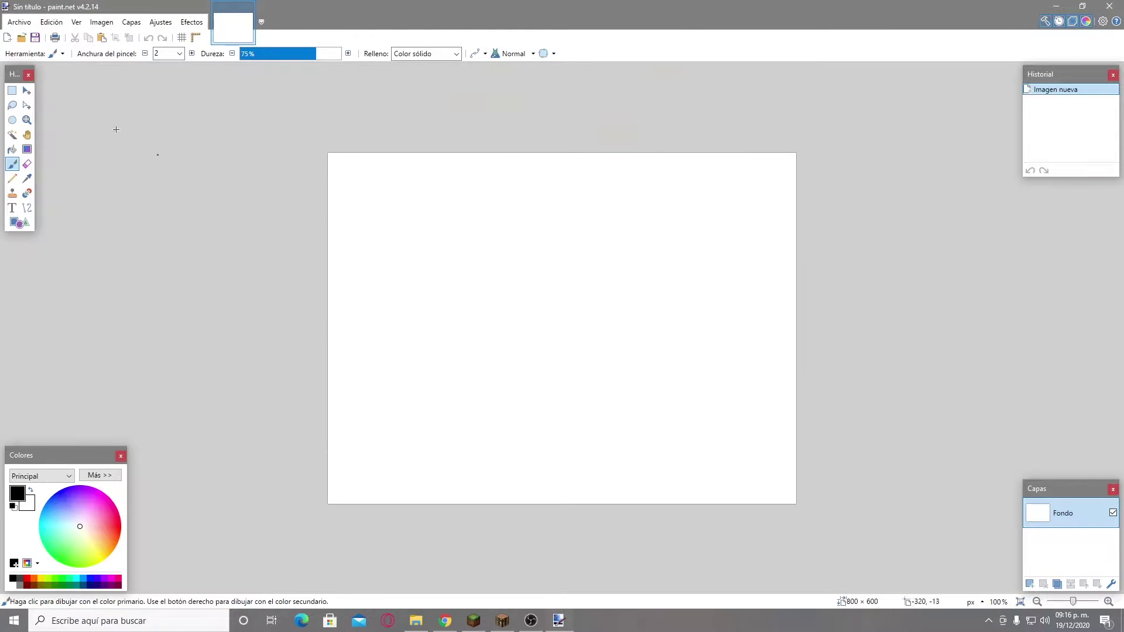
pyautogui.click(20, 22)
pyautogui.click(20, 22)
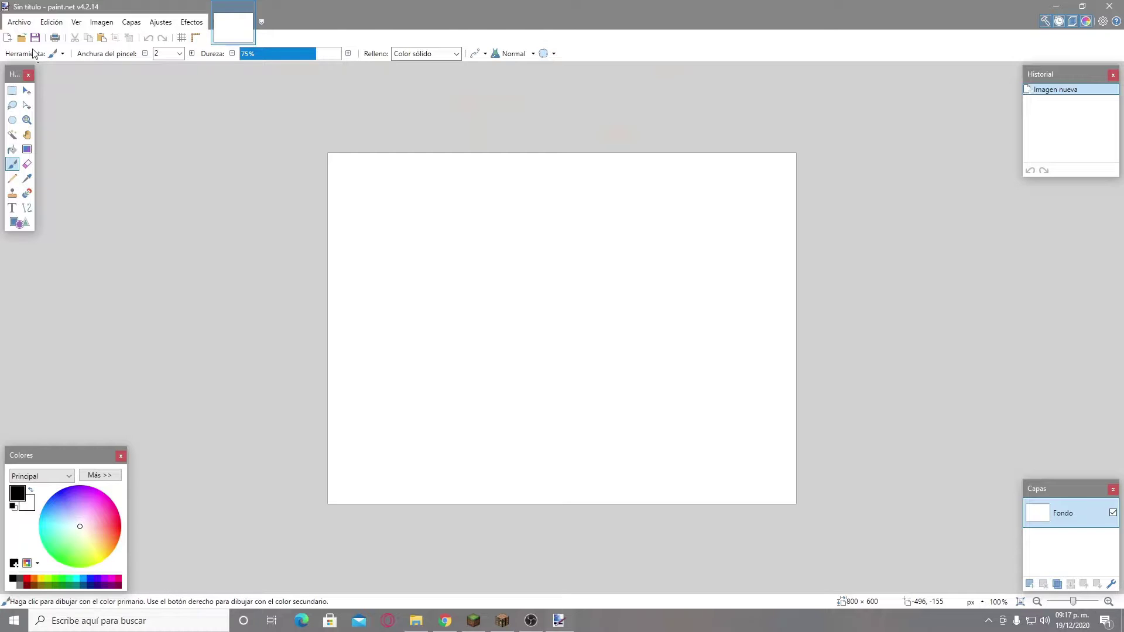
pyautogui.hotkey('ctrl', 'o')
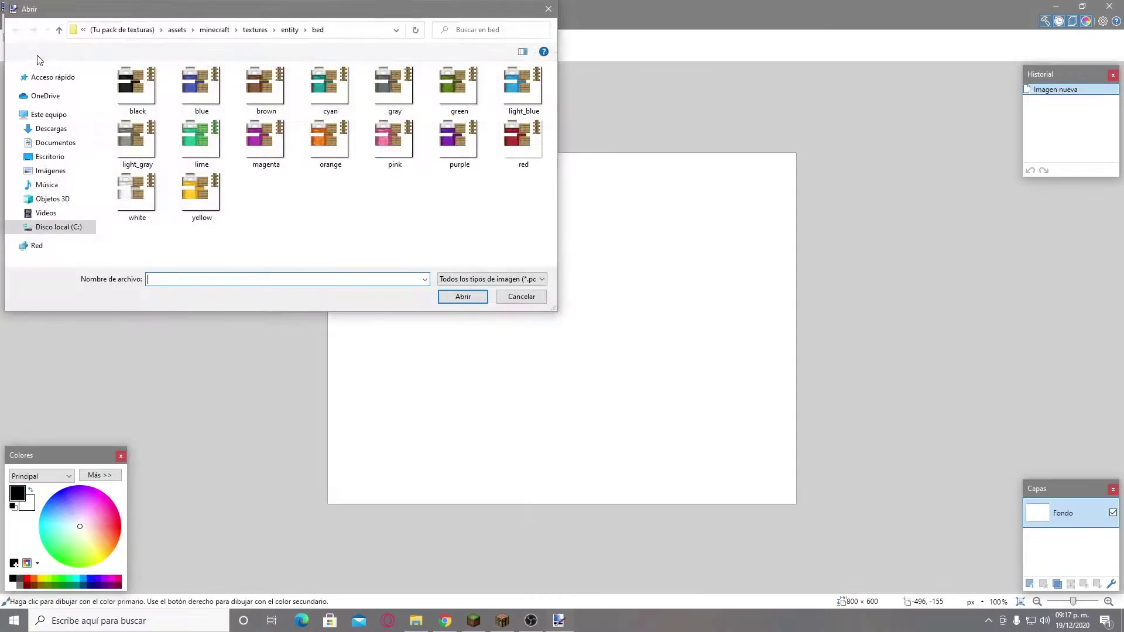
pyautogui.click(51, 170)
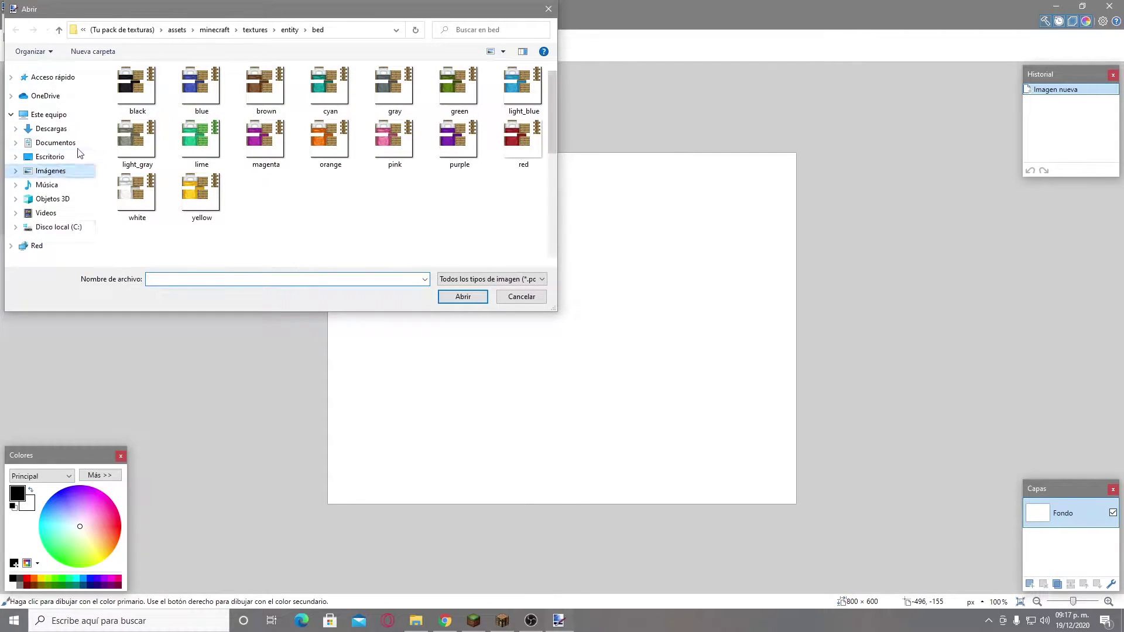
pyautogui.press('Escape')
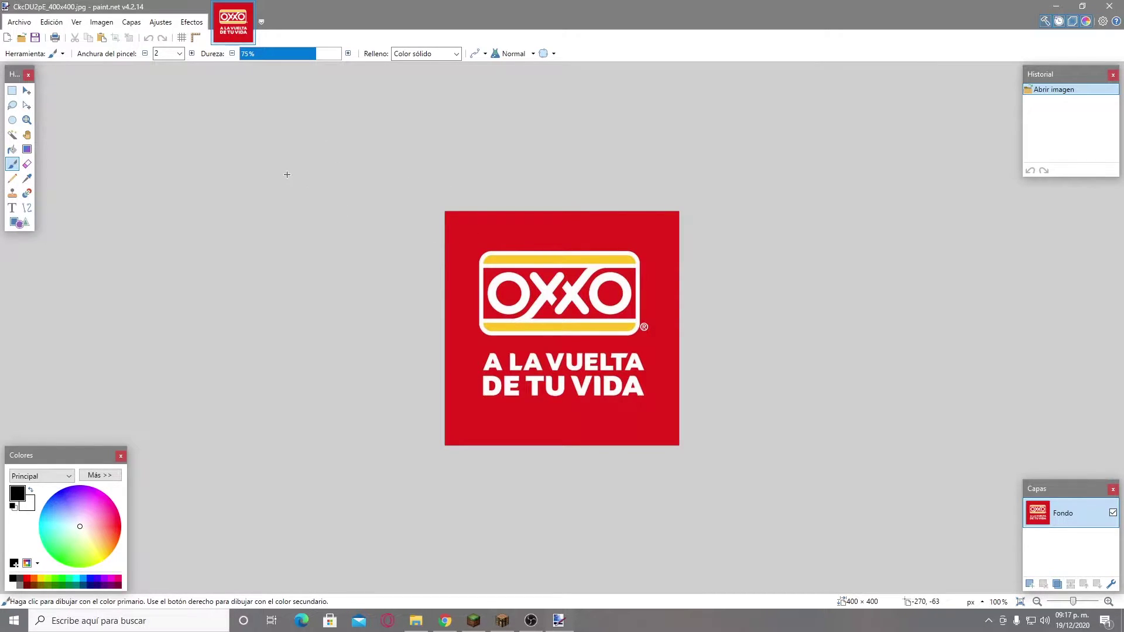
# Open the red bed texture from the desktop folder (Tu pack de texturas), under assets > minecraft > textures > entity > bed.
pyautogui.click(19, 22)
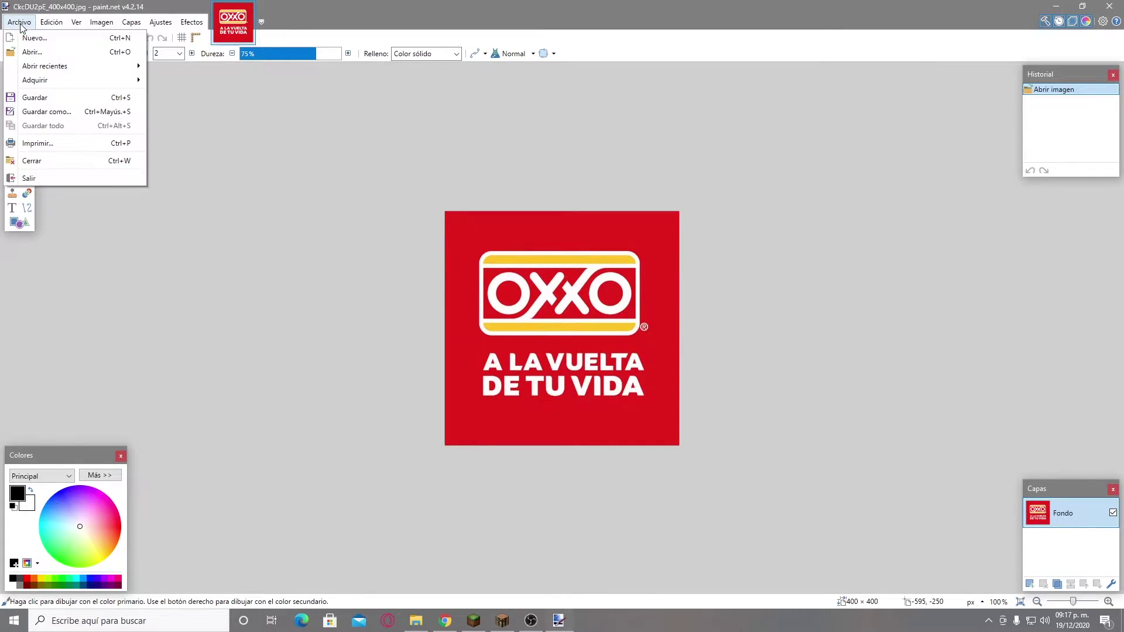
pyautogui.click(36, 51)
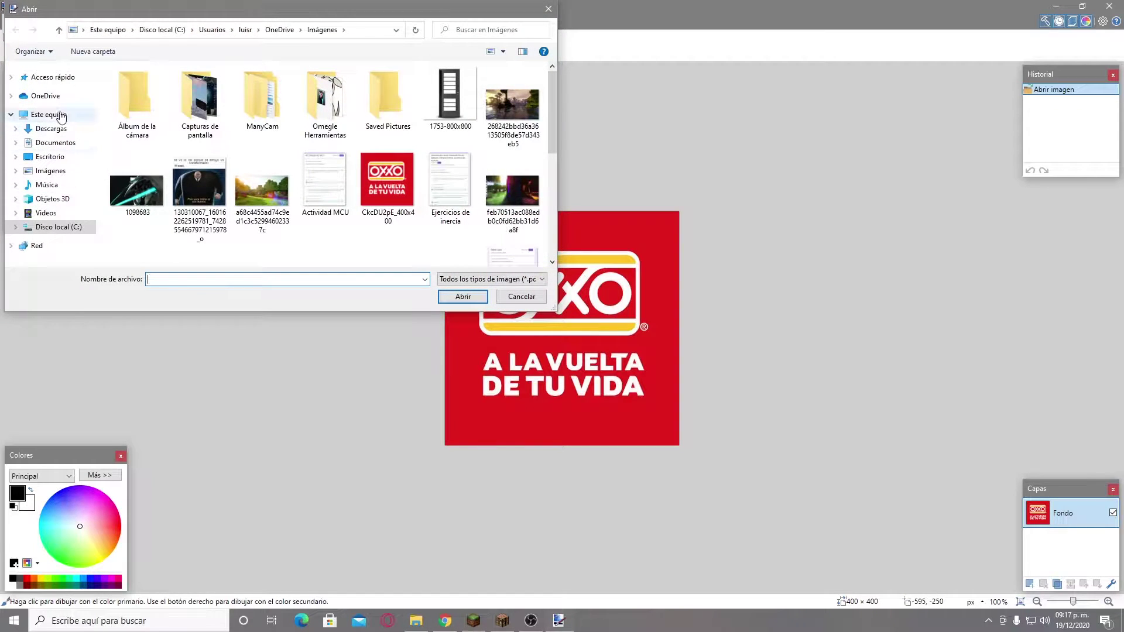
pyautogui.click(50, 156)
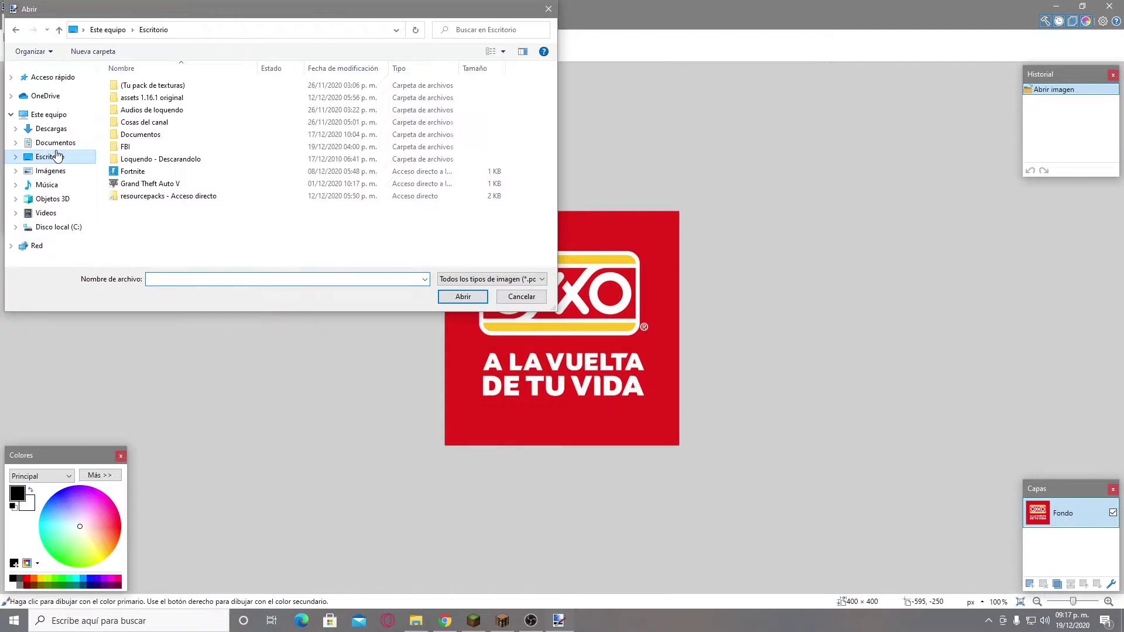
pyautogui.doubleClick(171, 89)
pyautogui.doubleClick(137, 97)
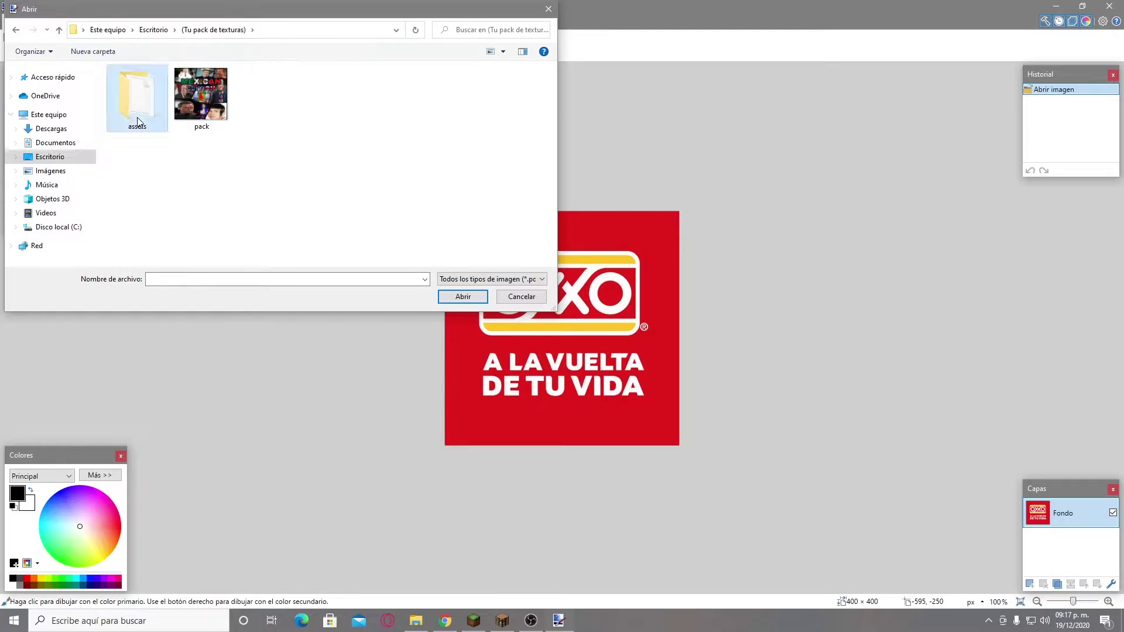
pyautogui.doubleClick(130, 121)
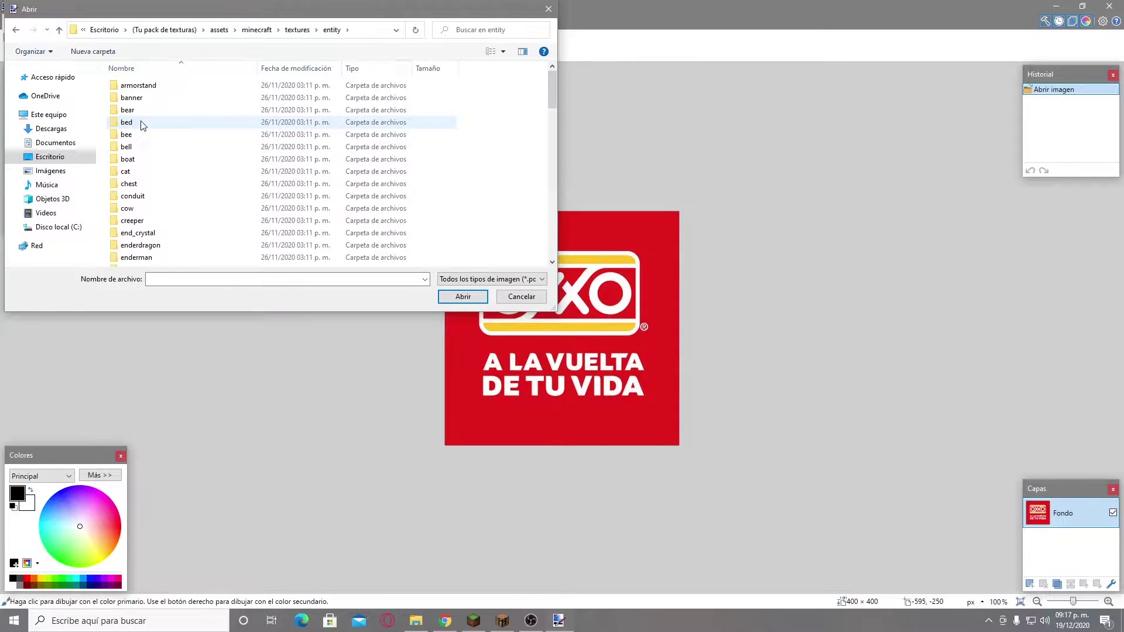
pyautogui.doubleClick(143, 124)
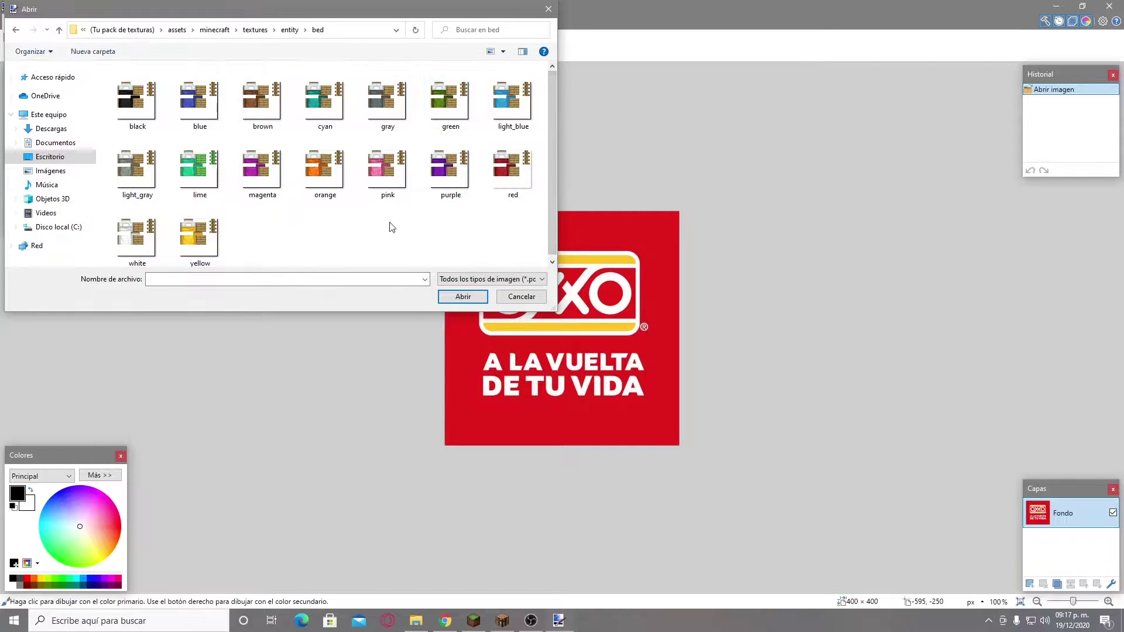
pyautogui.doubleClick(515, 175)
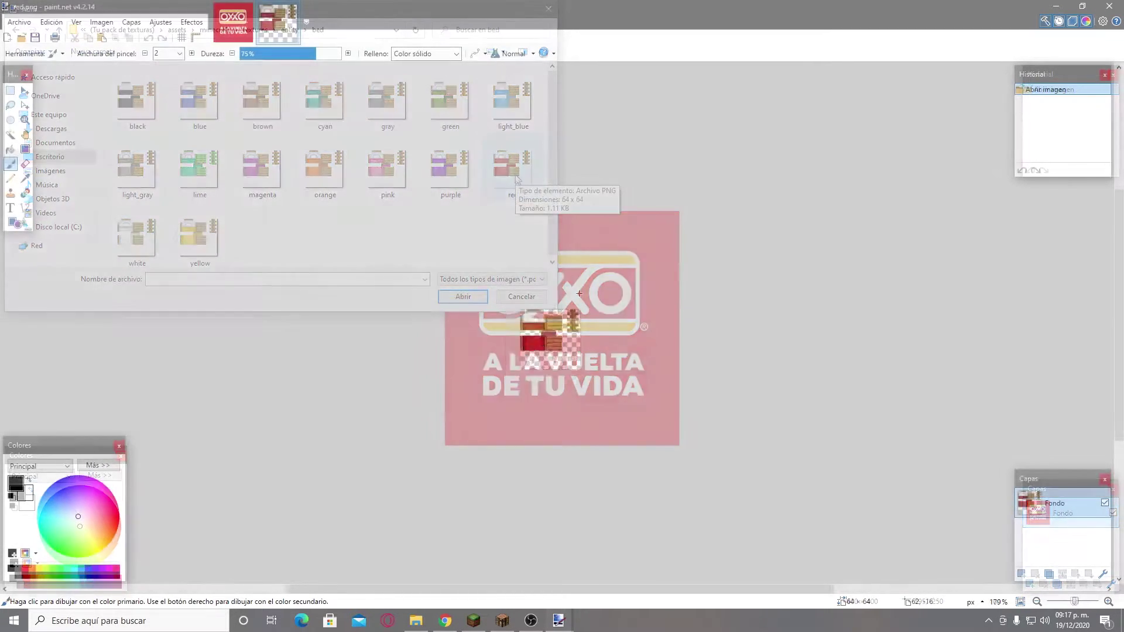
# Resize the red bed texture to 256 × 256 pixels, keeping the aspect ratio.
pyautogui.click(101, 22)
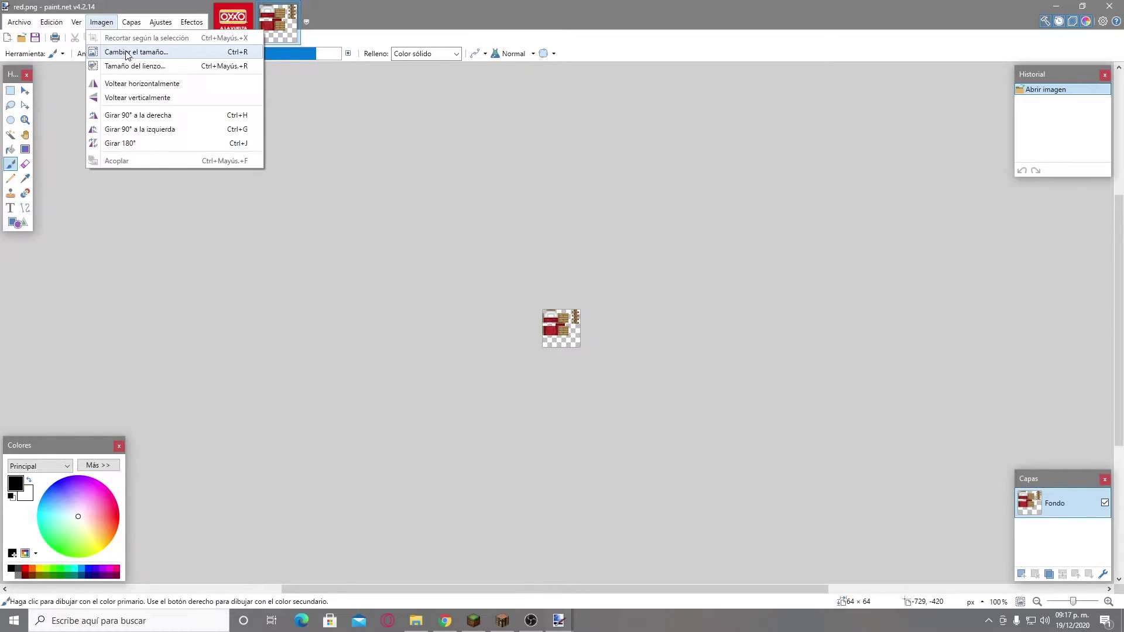
pyautogui.click(129, 52)
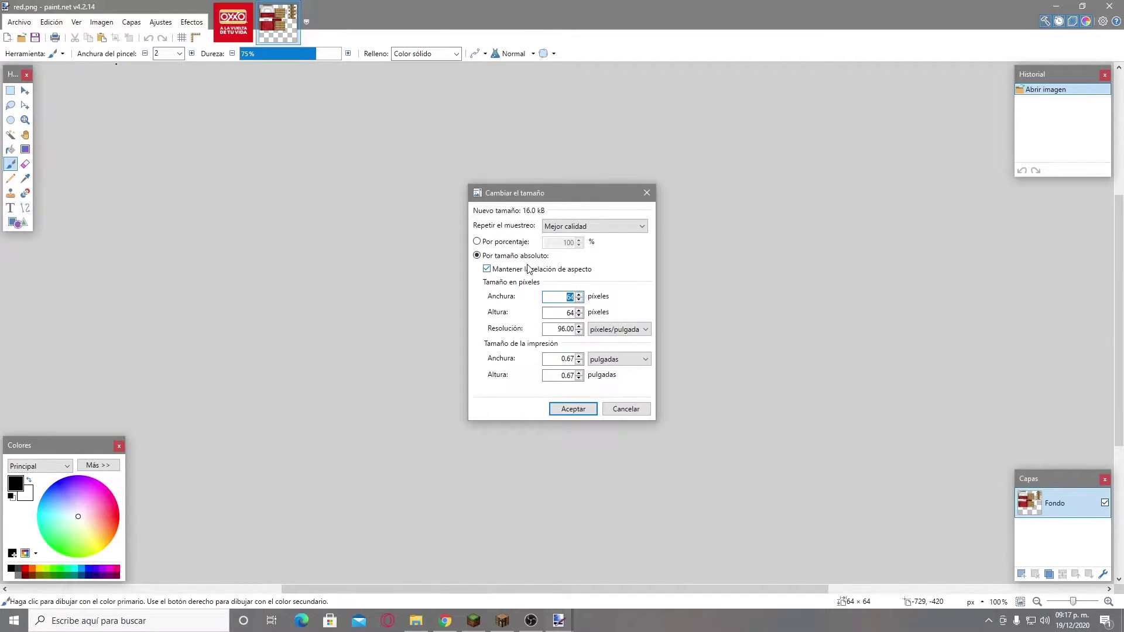
pyautogui.write('256')
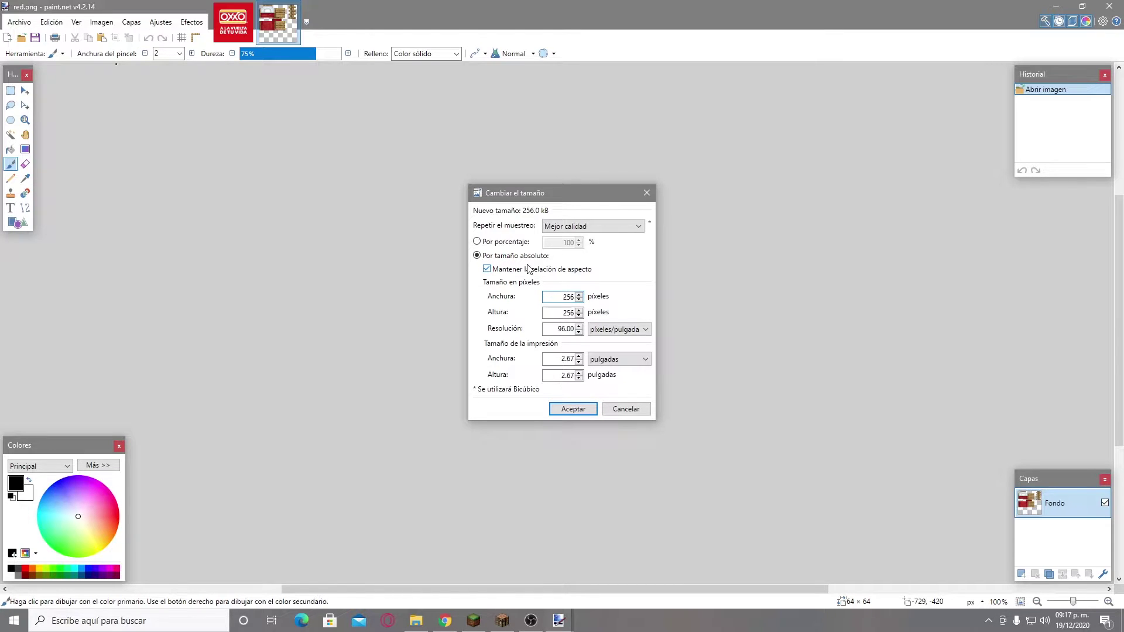
pyautogui.click(572, 410)
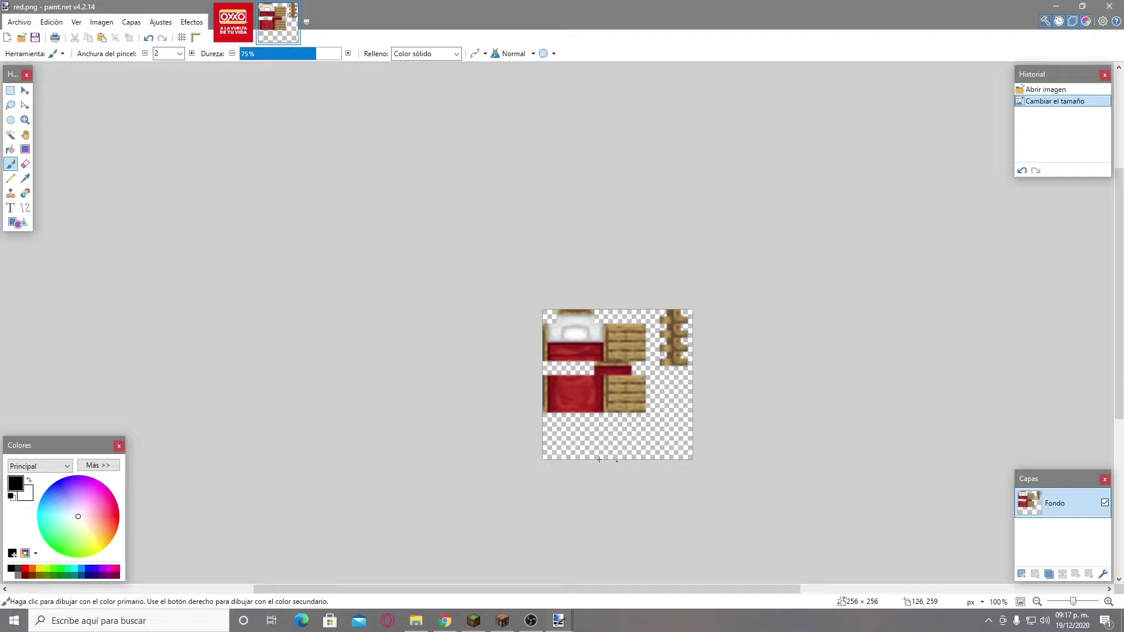
# Resize the red bed texture to 512 × 512 pixels, keeping the aspect ratio.
pyautogui.click(101, 22)
pyautogui.click(151, 52)
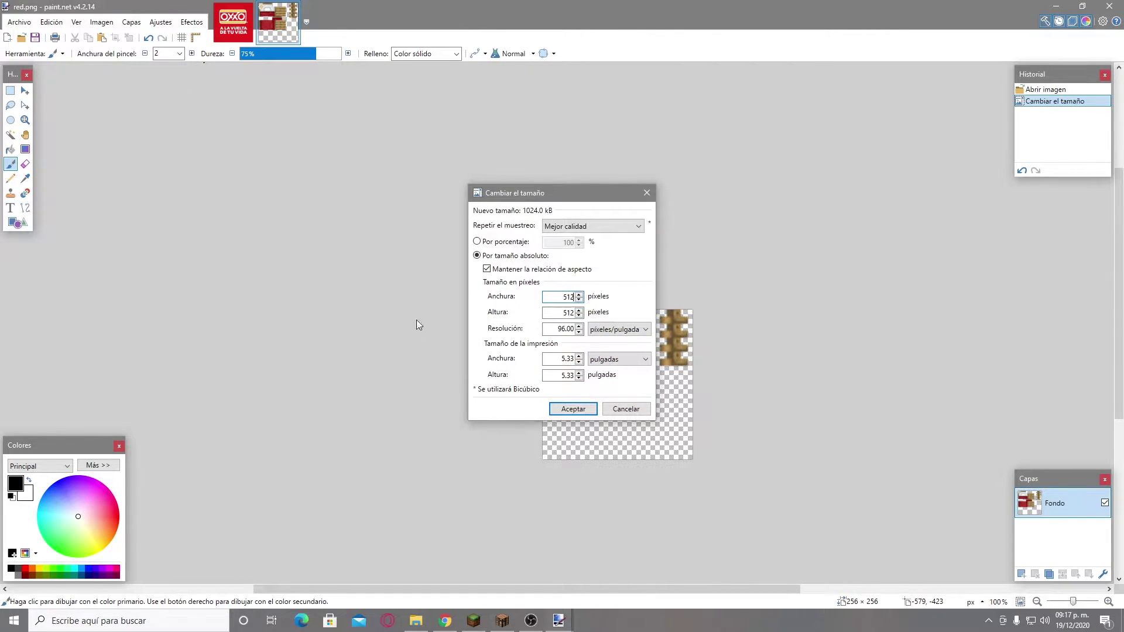
pyautogui.click(585, 414)
pyautogui.moveTo(643, 592); pyautogui.dragTo(696, 592)
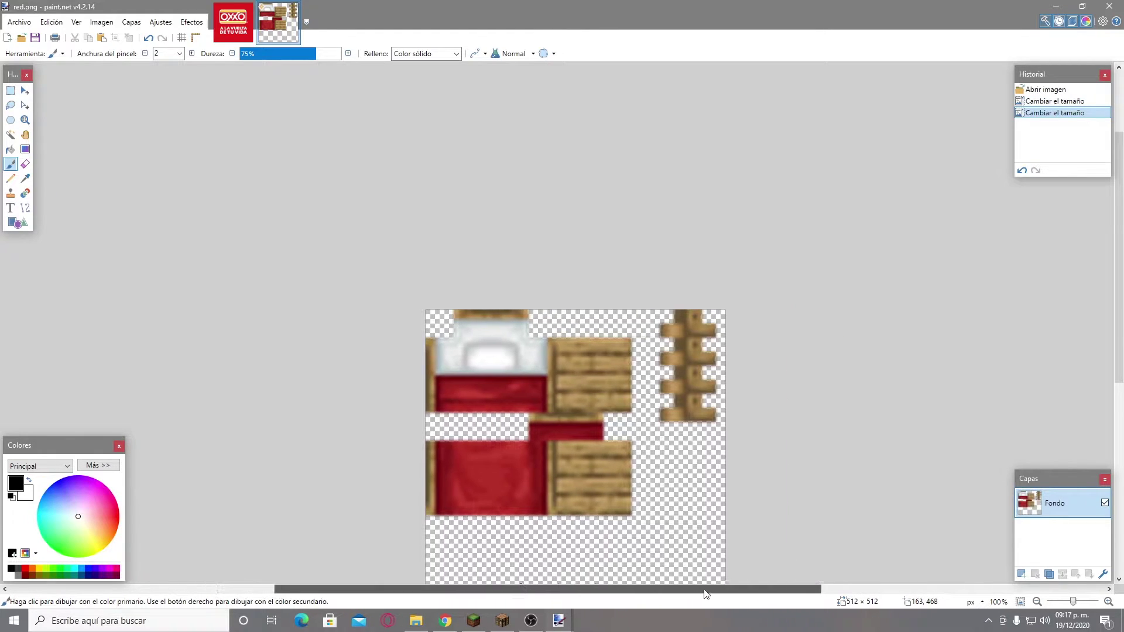
pyautogui.scroll(-5, 695, 419)
pyautogui.scroll(5, 696, 419)
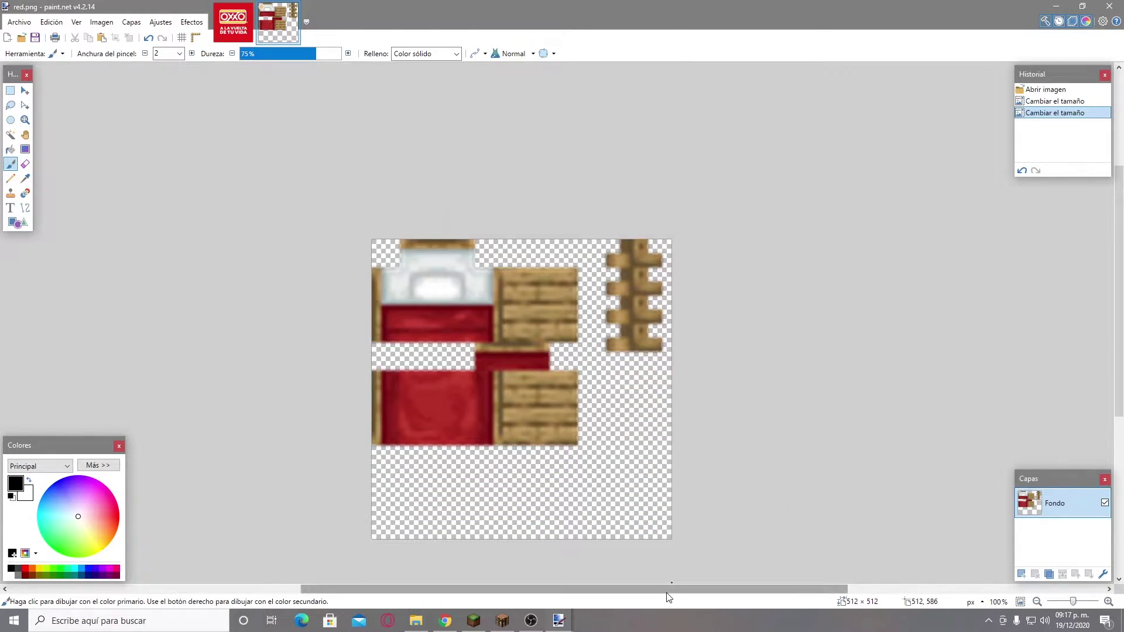
# Resize the OXXO logo image to 256 × 256 pixels, keeping the aspect ratio.
pyautogui.click(234, 21)
pyautogui.click(97, 22)
pyautogui.click(117, 51)
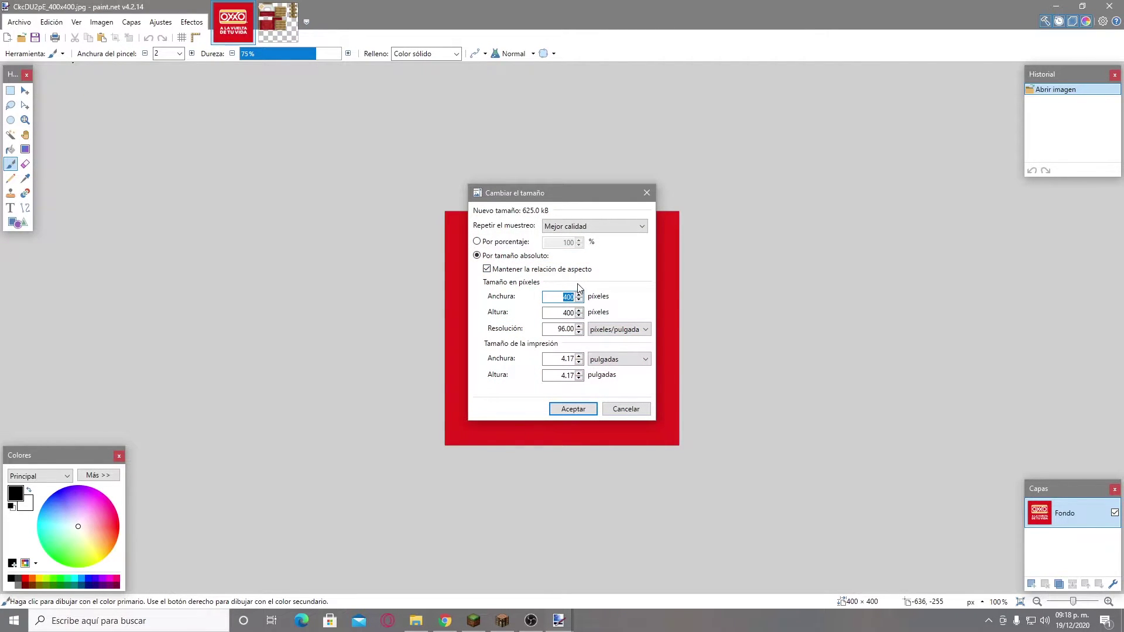
pyautogui.write('256')
pyautogui.press('Return')
# Select the whole OXXO logo image, copy it and paste it into the red bed texture.
pyautogui.press('s')
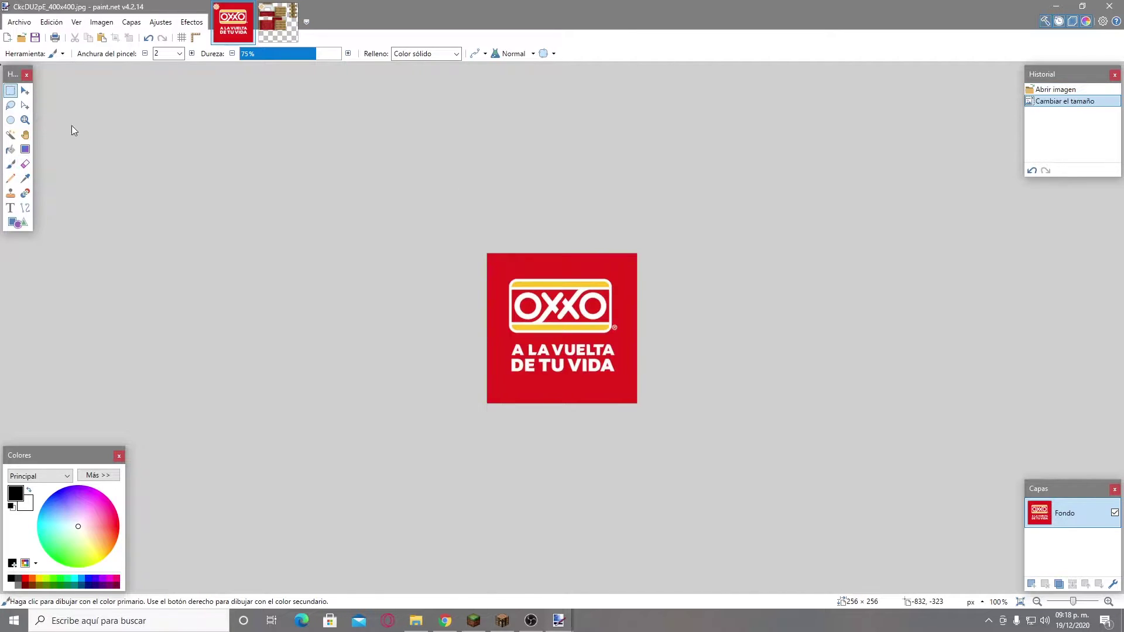
pyautogui.moveTo(414, 209); pyautogui.dragTo(730, 460)
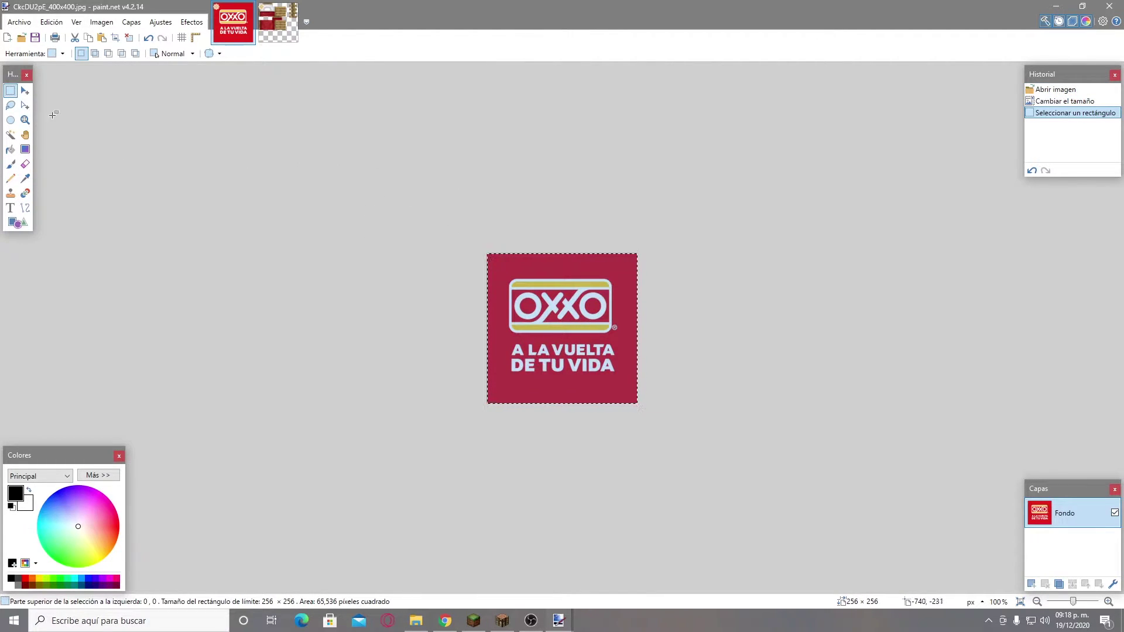
pyautogui.click(25, 90)
pyautogui.moveTo(565, 310); pyautogui.dragTo(556, 277)
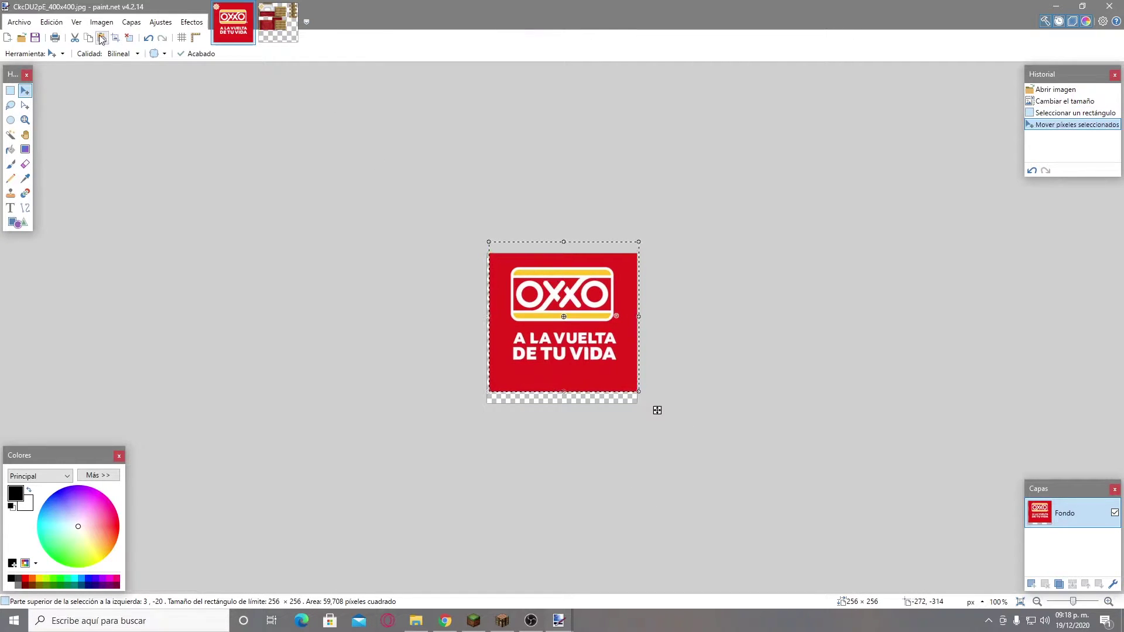
pyautogui.click(296, 37)
pyautogui.hotkey('ctrl', 'v')
# Move and scale the pasted OXXO logo to cover both red blanket areas and the gap between them, below the pillow.
pyautogui.moveTo(525, 312); pyautogui.dragTo(619, 427)
pyautogui.scroll(1, 555, 384)
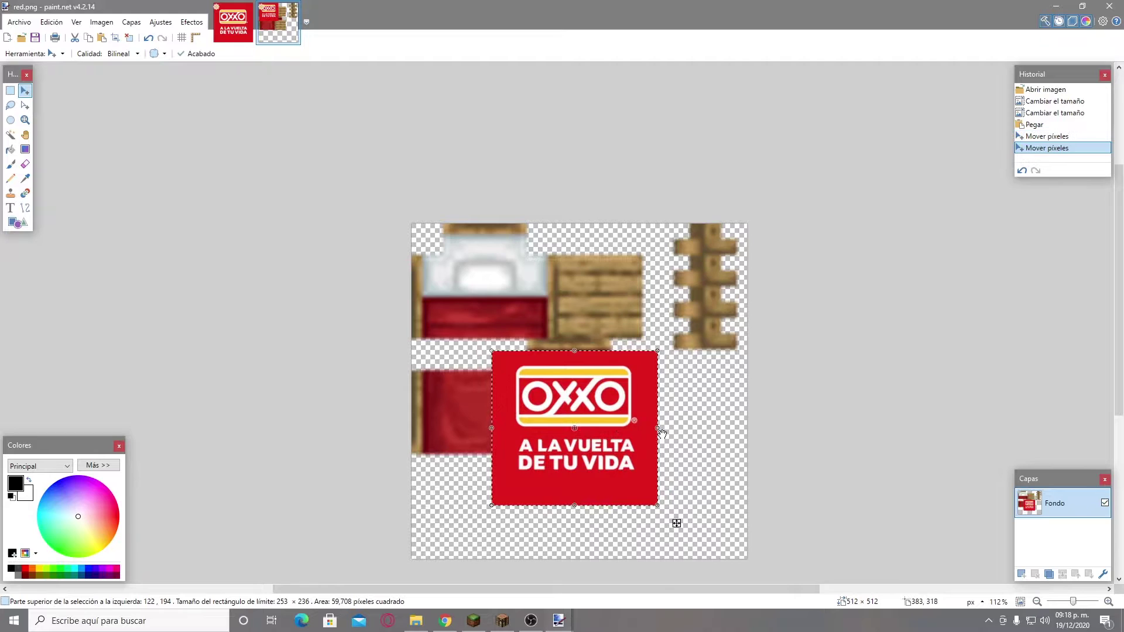
pyautogui.moveTo(590, 488); pyautogui.dragTo(523, 437)
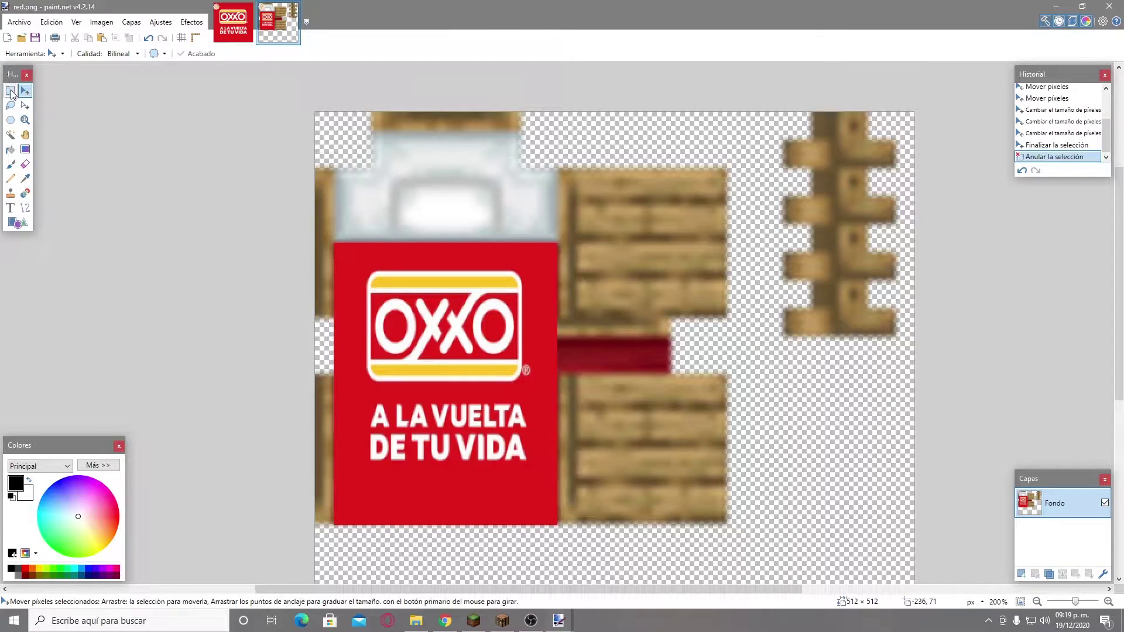
# Cut the logo's lower part, about 191 × 178 pixels, paste it and shift it down to start at the lower blanket area.
pyautogui.click(12, 93)
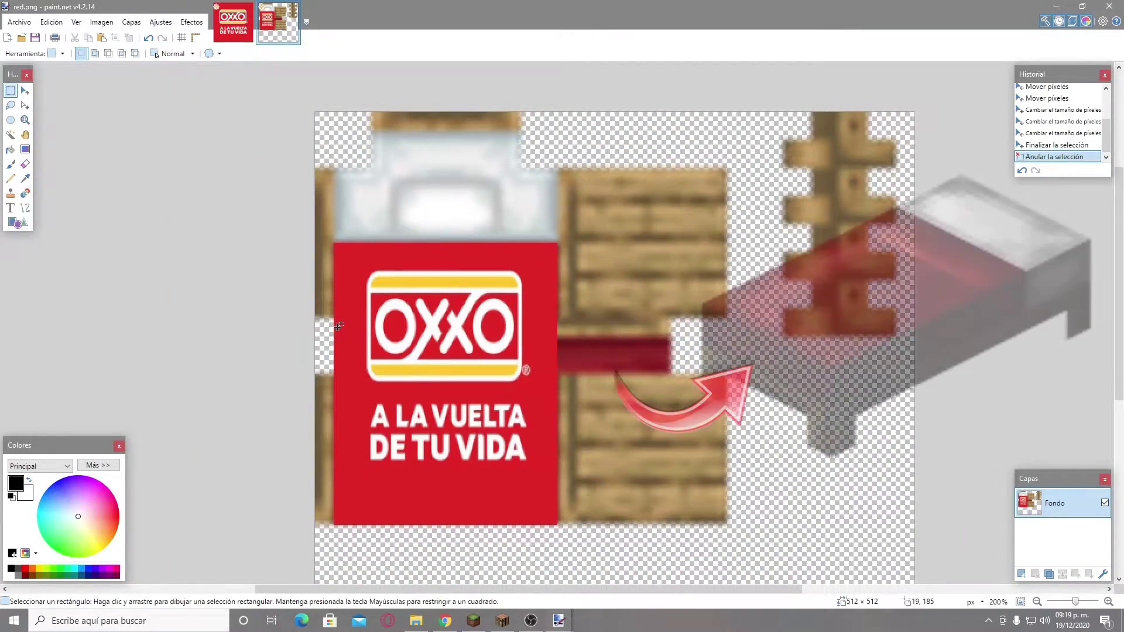
pyautogui.moveTo(333, 317); pyautogui.dragTo(557, 524)
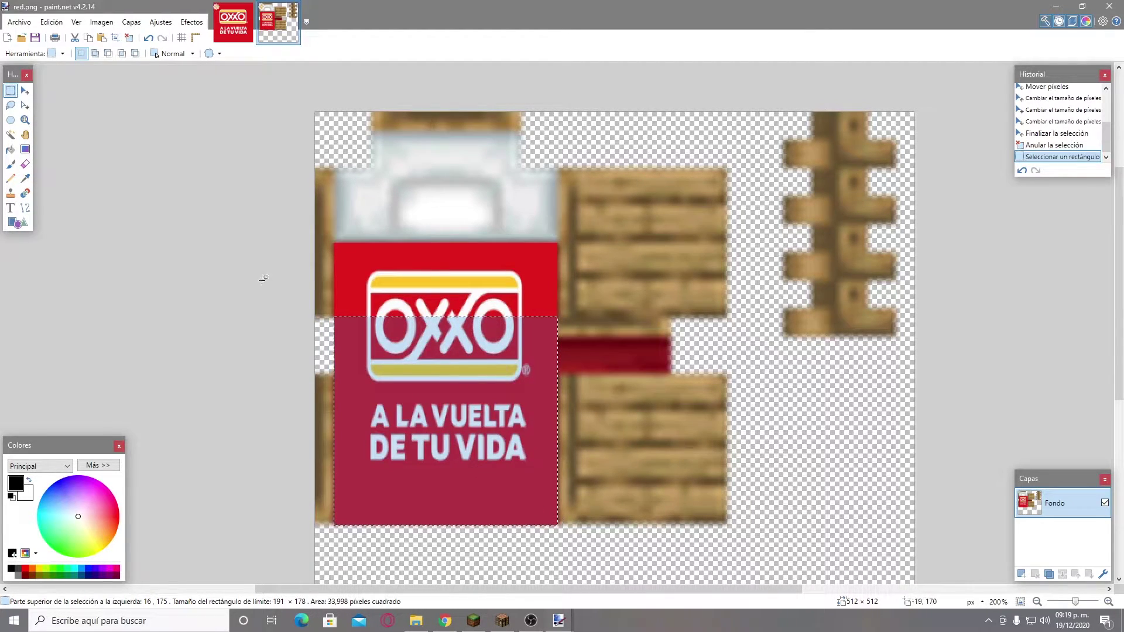
pyautogui.click(80, 38)
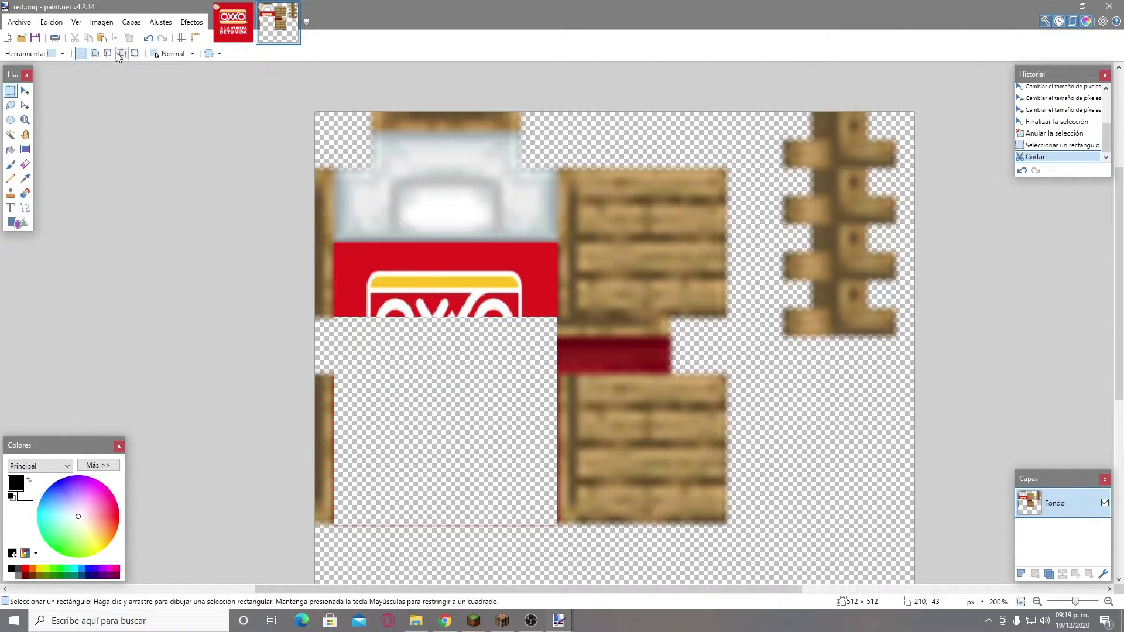
pyautogui.hotkey('ctrl', 'v')
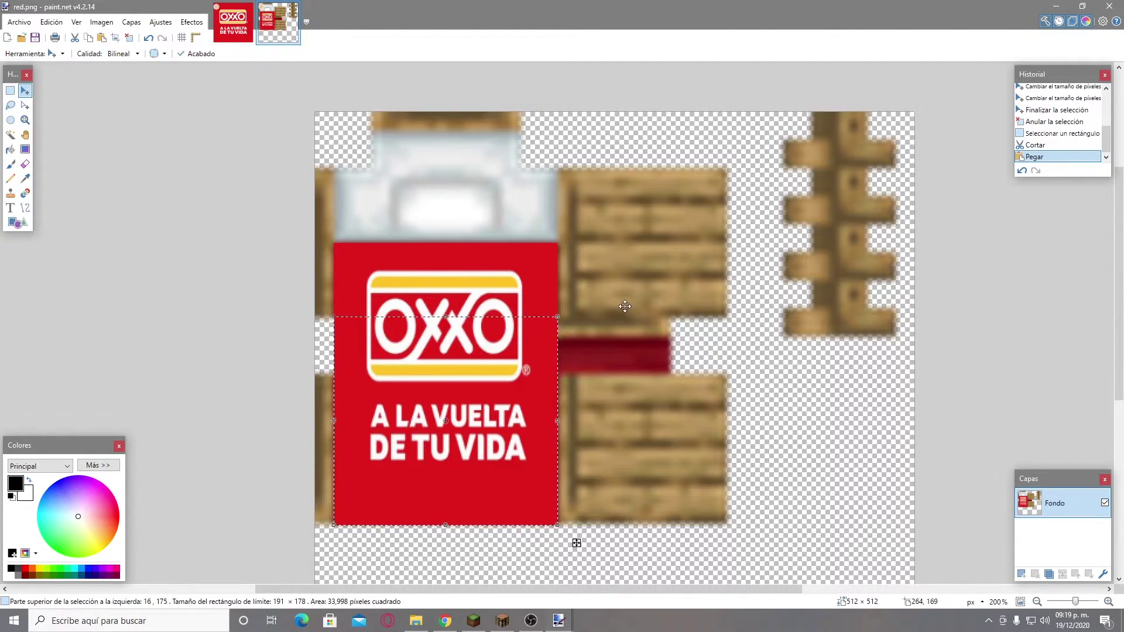
pyautogui.scroll(-3, 625, 301)
pyautogui.moveTo(434, 176); pyautogui.dragTo(433, 231)
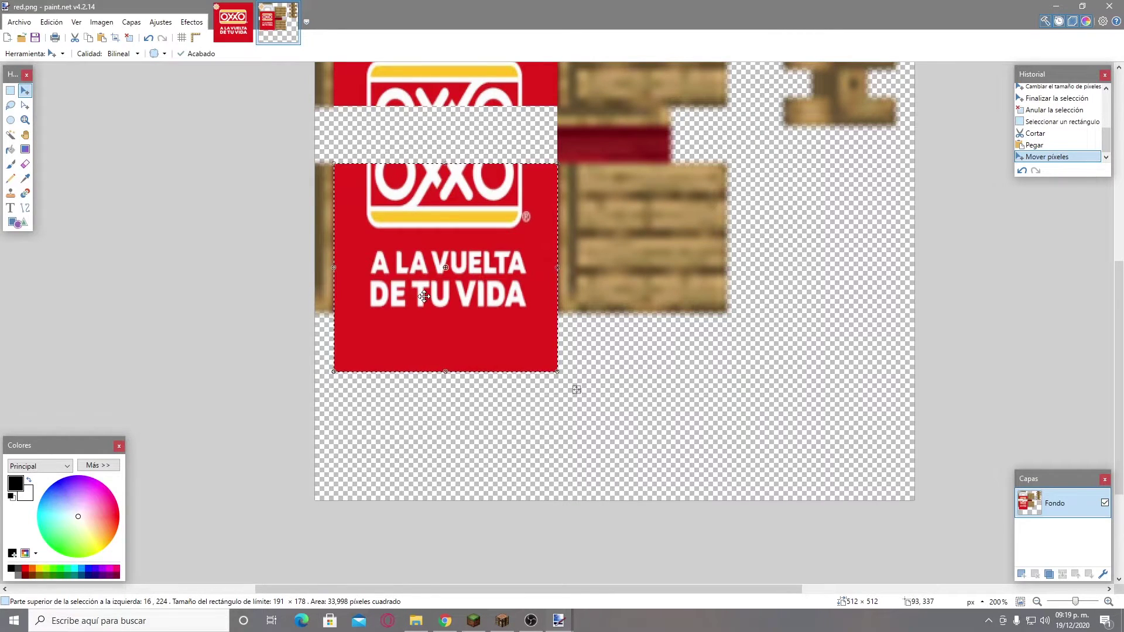
pyautogui.hotkey('ctrl', 'd')
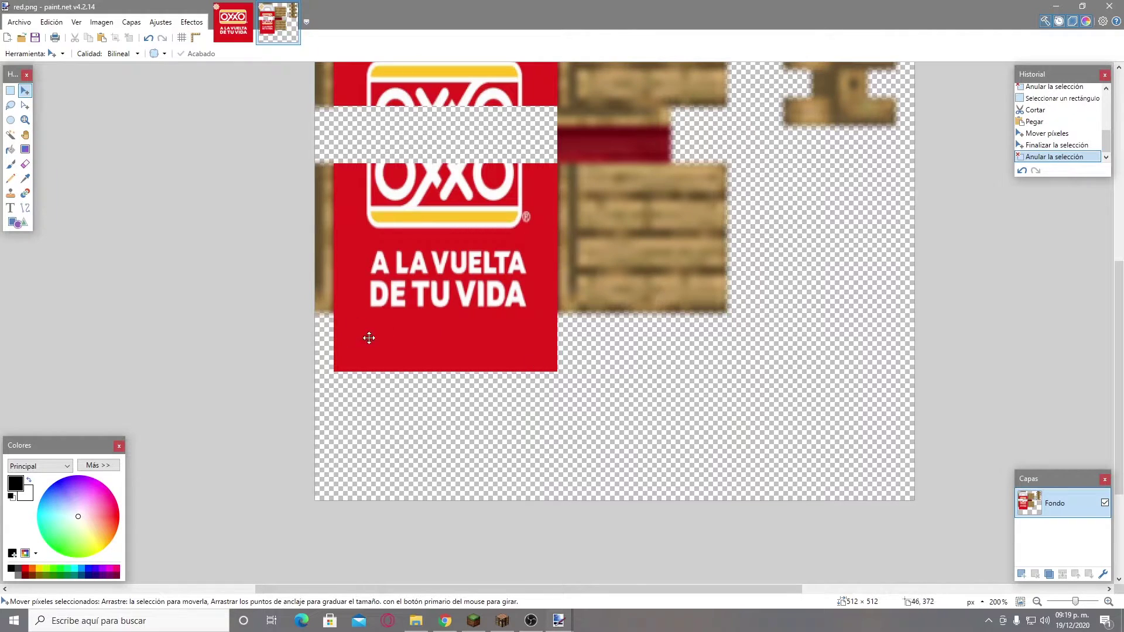
# Cut a red strip from the logo's excess below the lower blanket and place it over the bed's dark red foot-end piece.
pyautogui.click(10, 90)
pyautogui.moveTo(334, 313); pyautogui.dragTo(499, 373)
pyautogui.scroll(5, 367, 311)
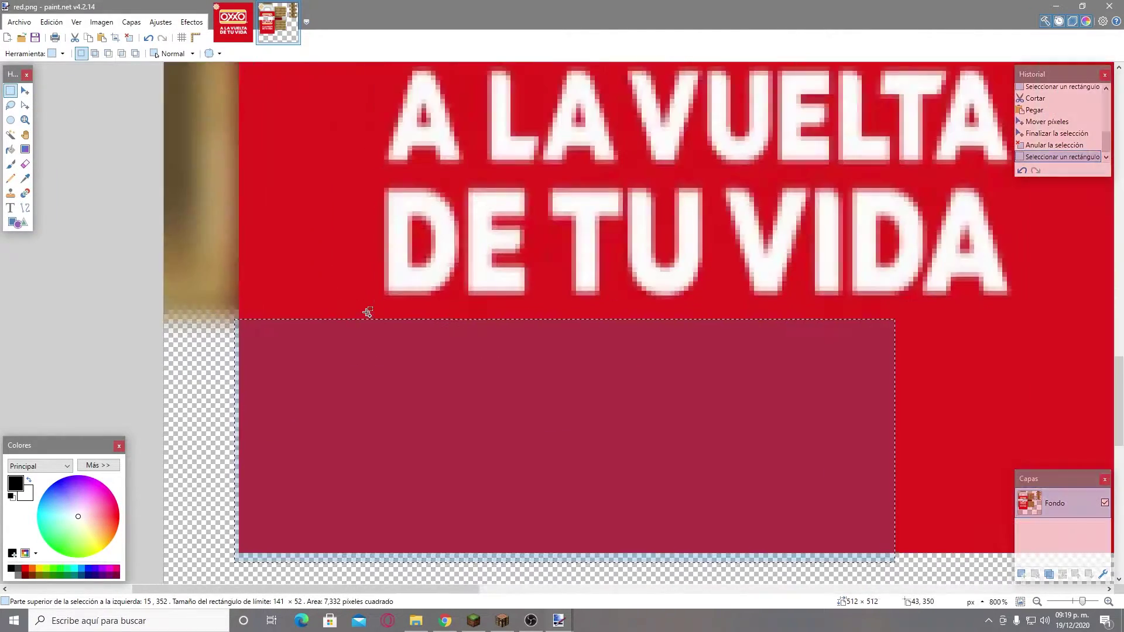
pyautogui.scroll(-2, 250, 321)
pyautogui.moveTo(245, 321); pyautogui.dragTo(804, 468)
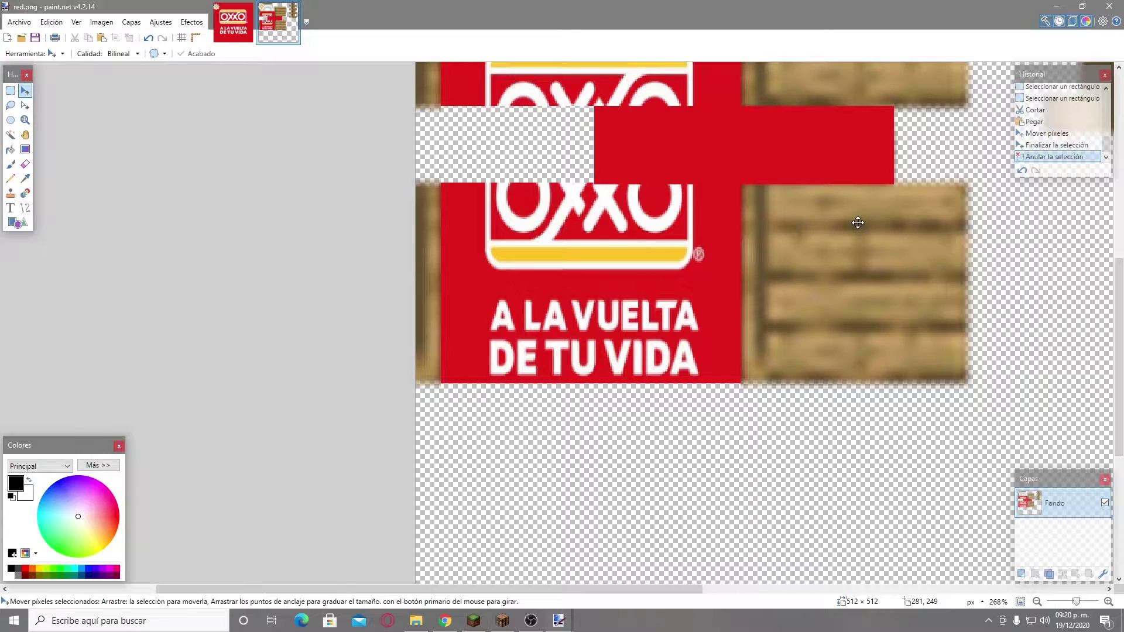
pyautogui.scroll(-3, 858, 223)
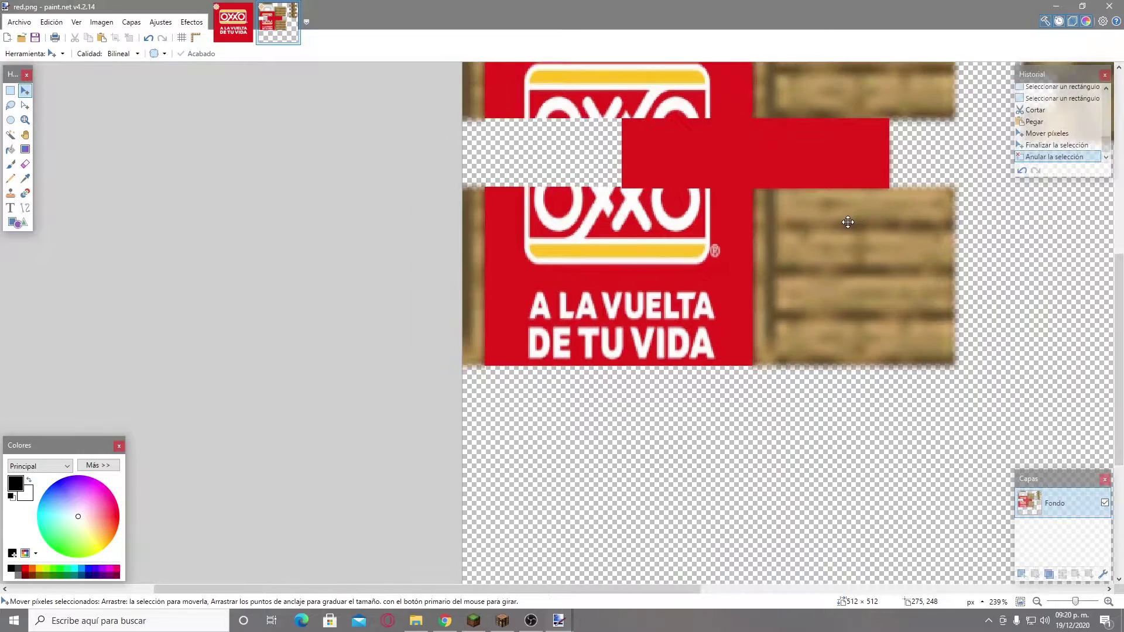
pyautogui.moveTo(583, 581); pyautogui.dragTo(697, 581)
pyautogui.scroll(-1, 587, 376)
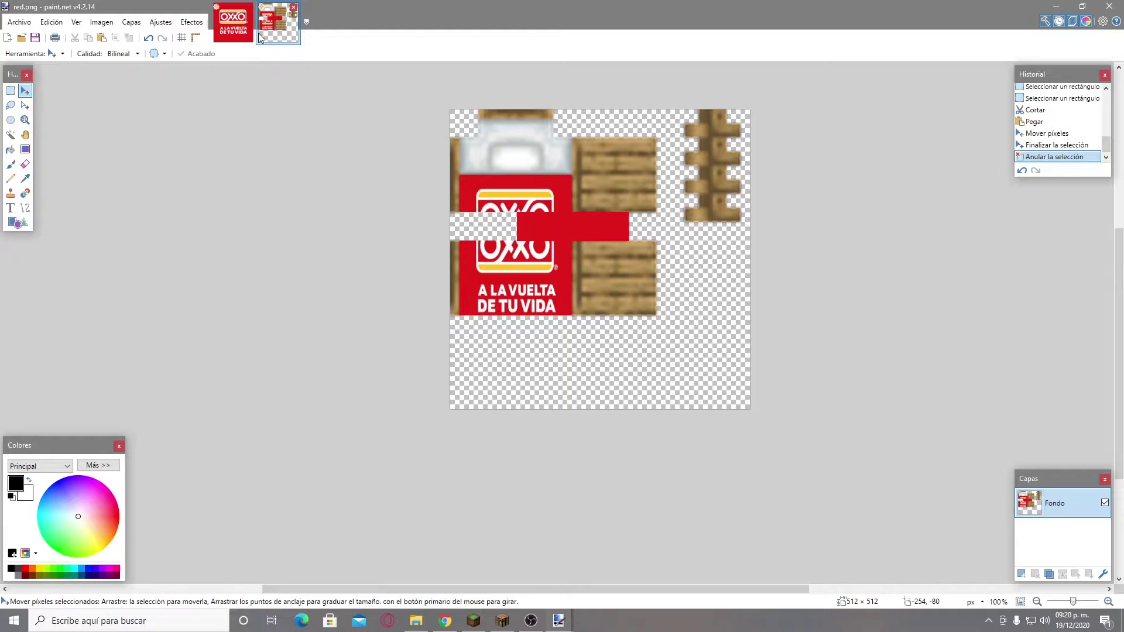
pyautogui.click(22, 25)
pyautogui.hotkey('ctrl', 'a')
pyautogui.click(768, 427)
# Switch to Chrome and open the door image 1753-800x800 from the Imágenes folder in Pixlr X.
pyautogui.click(452, 622)
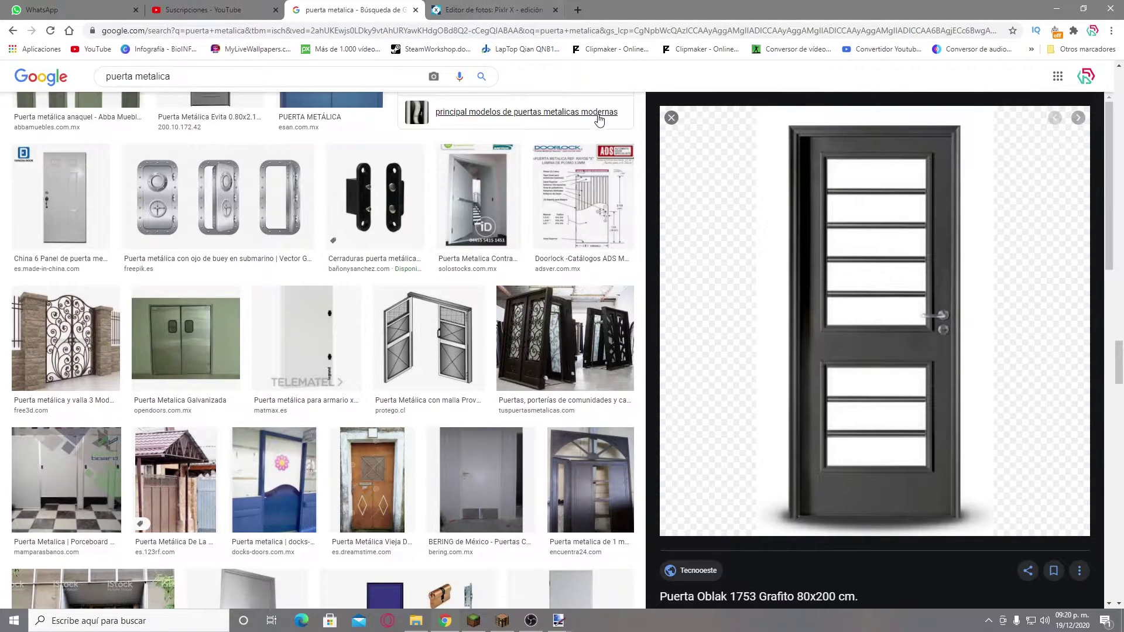
pyautogui.click(521, 11)
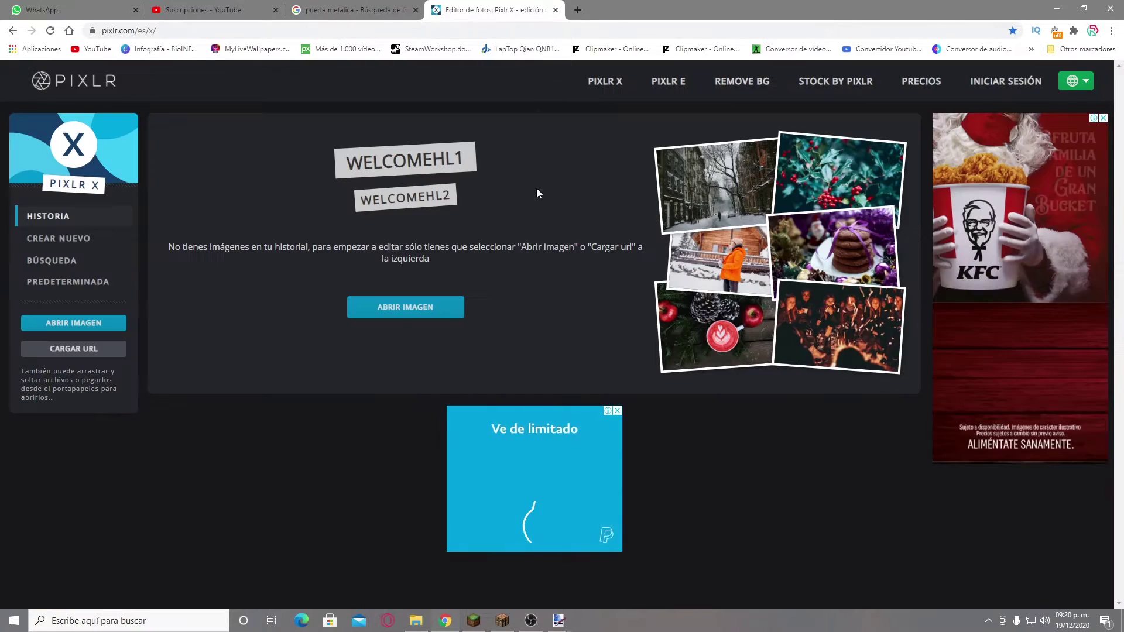
pyautogui.click(97, 324)
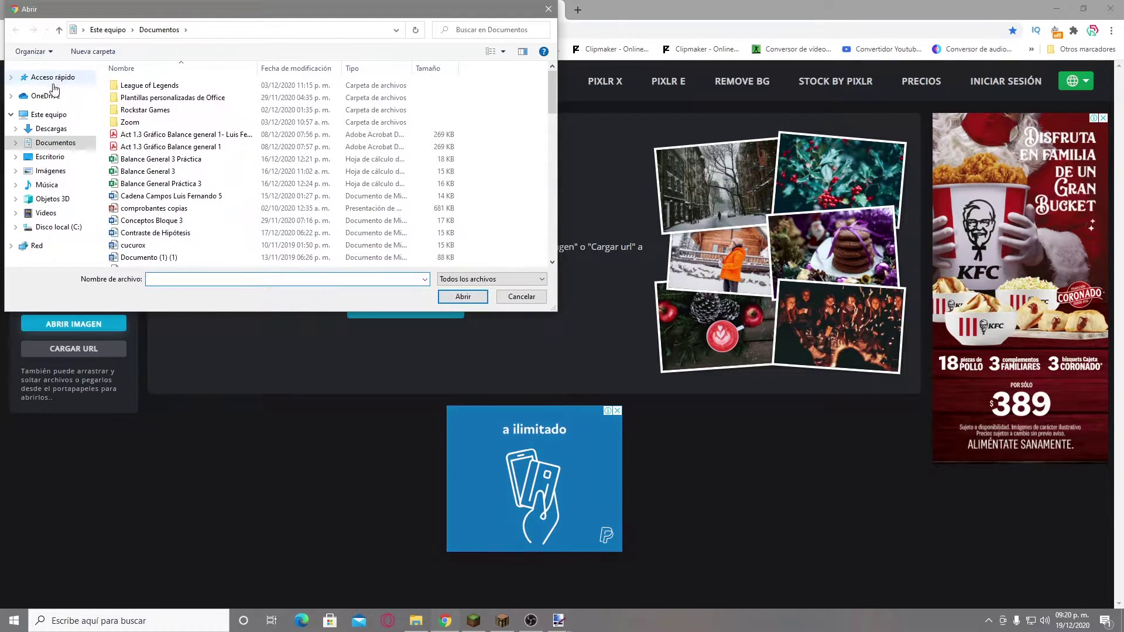
pyautogui.click(47, 171)
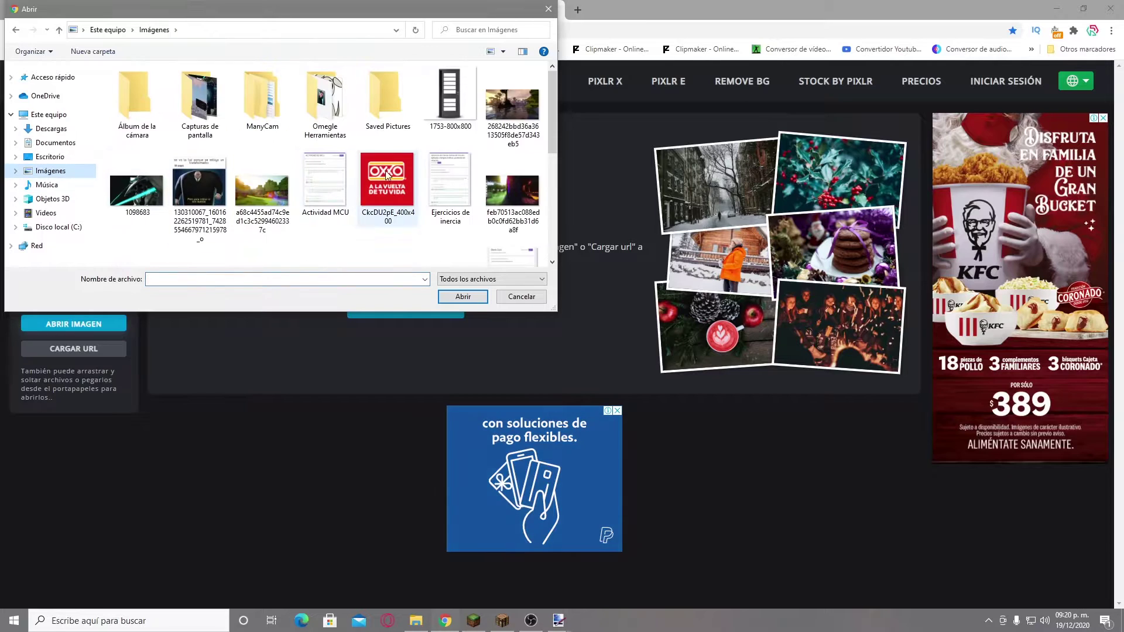
pyautogui.doubleClick(449, 108)
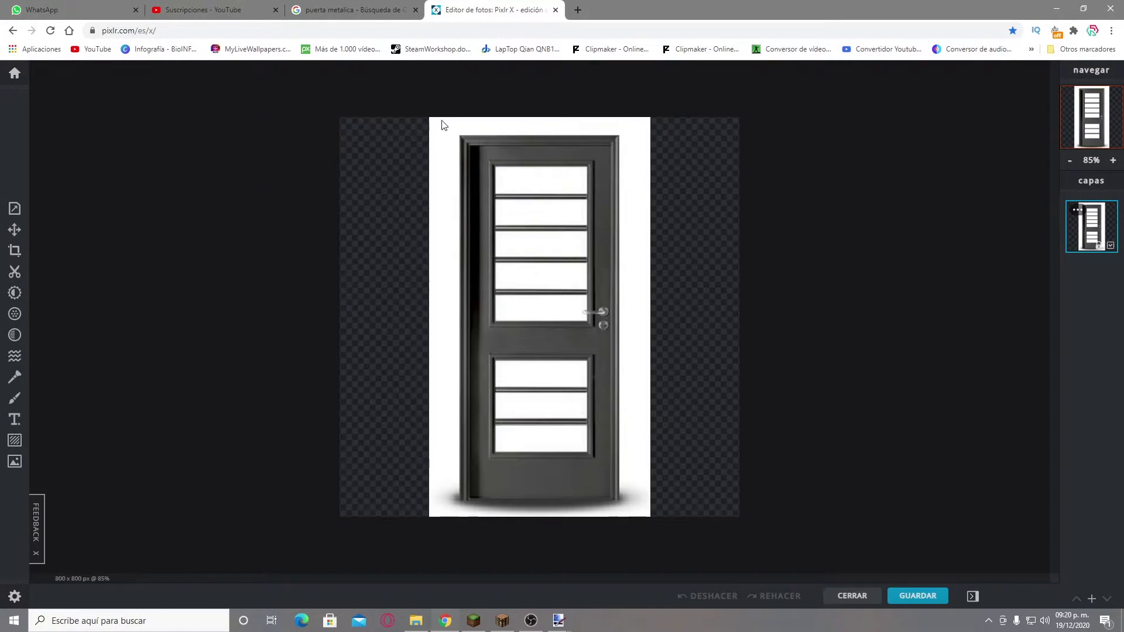
# Remove the white background around the door and its white window panes using the magic wand cutout with tolerance 32.
pyautogui.click(14, 271)
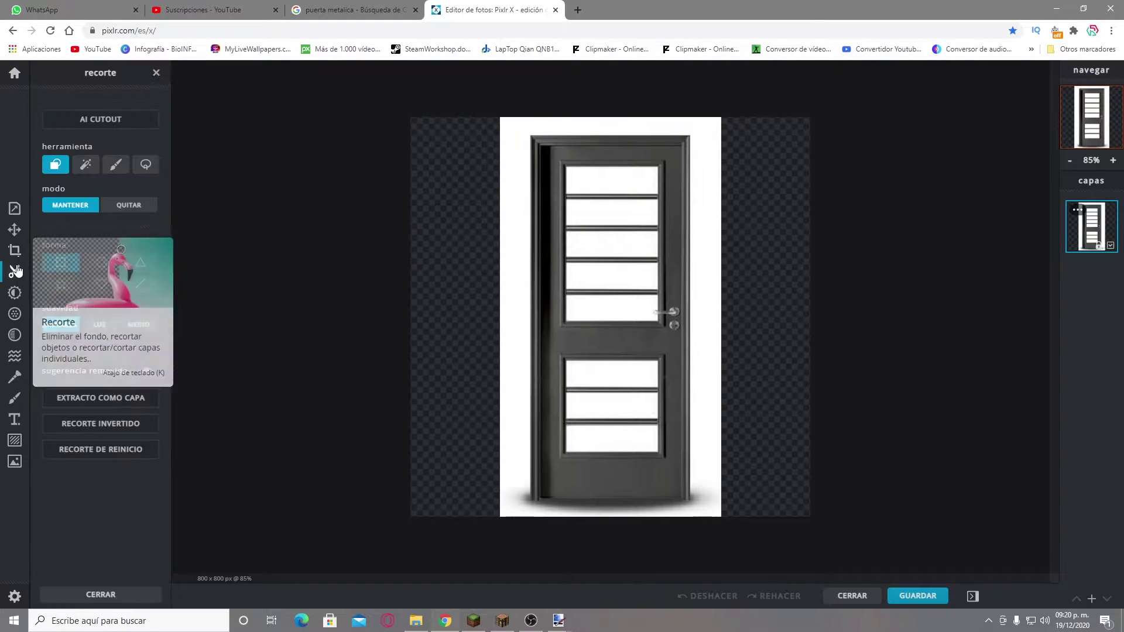
pyautogui.click(97, 166)
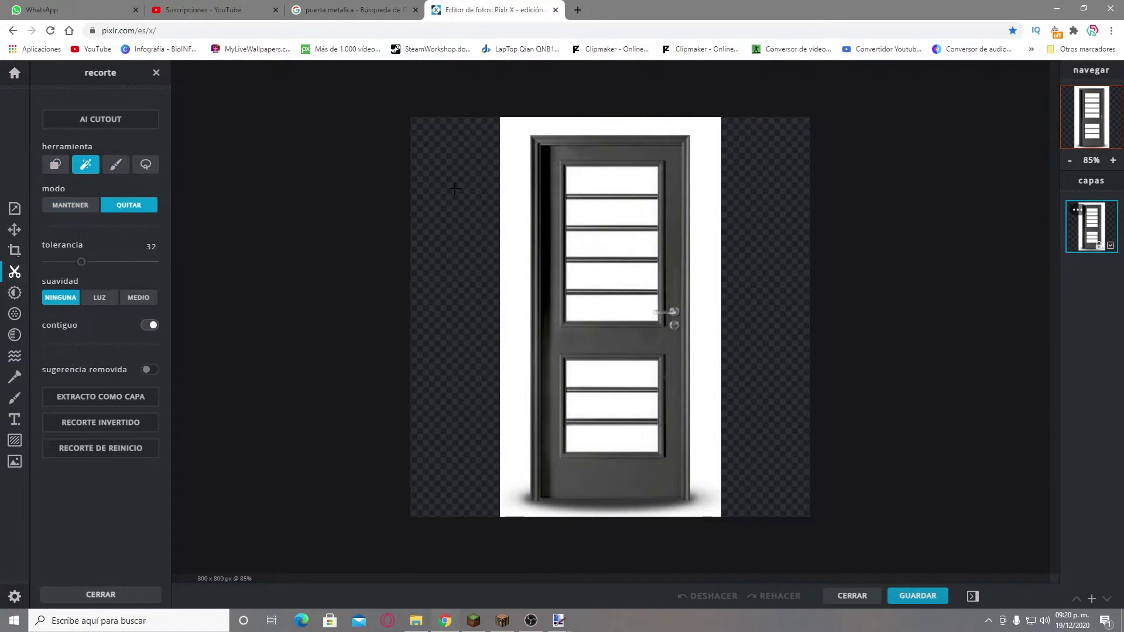
pyautogui.click(522, 167)
pyautogui.click(592, 186)
pyautogui.click(596, 211)
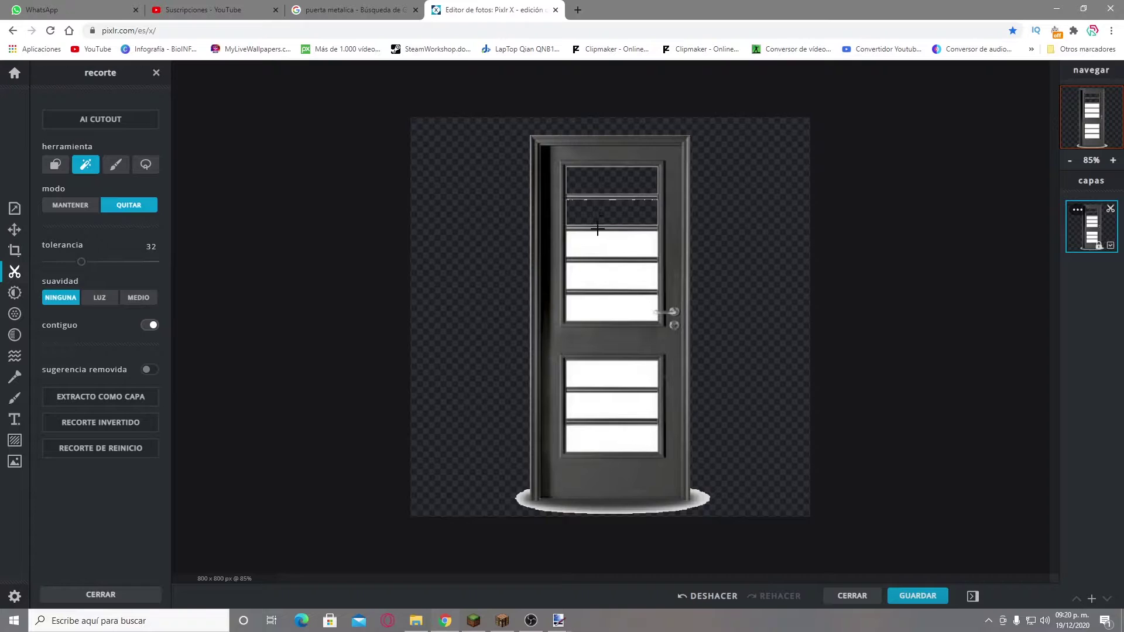
pyautogui.click(612, 245)
pyautogui.click(612, 275)
pyautogui.click(612, 309)
pyautogui.click(612, 374)
pyautogui.click(612, 438)
# Download the cut-out door as 1753-800x800.png and open it in paint.net from the Descargas folder.
pyautogui.click(928, 596)
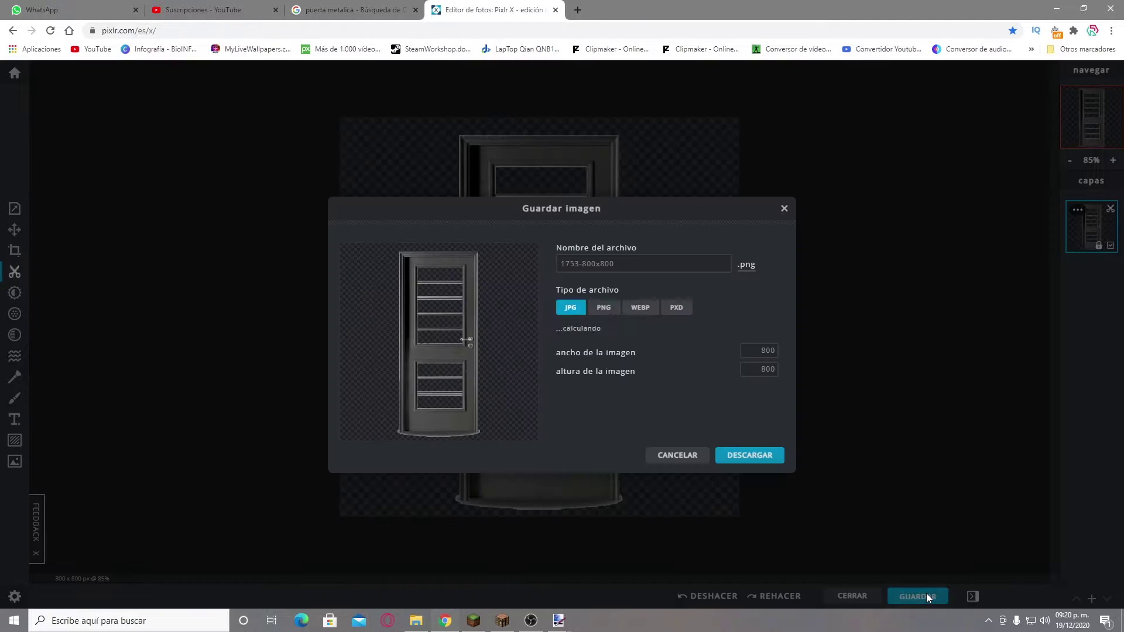
pyautogui.click(764, 461)
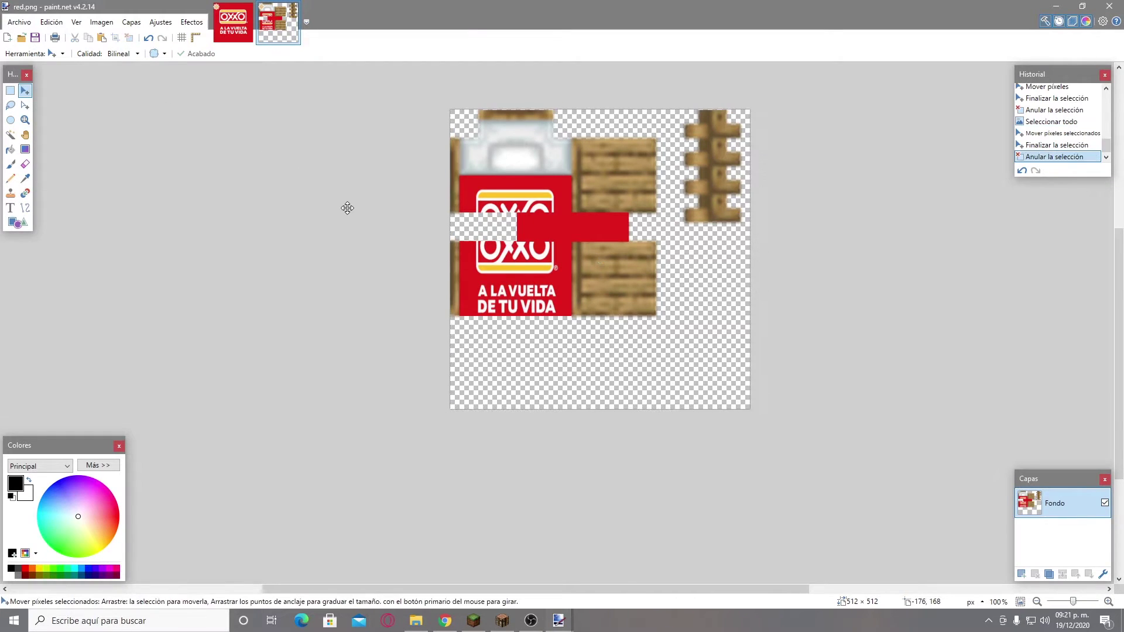
pyautogui.click(19, 21)
pyautogui.click(19, 21)
pyautogui.click(19, 22)
pyautogui.click(30, 51)
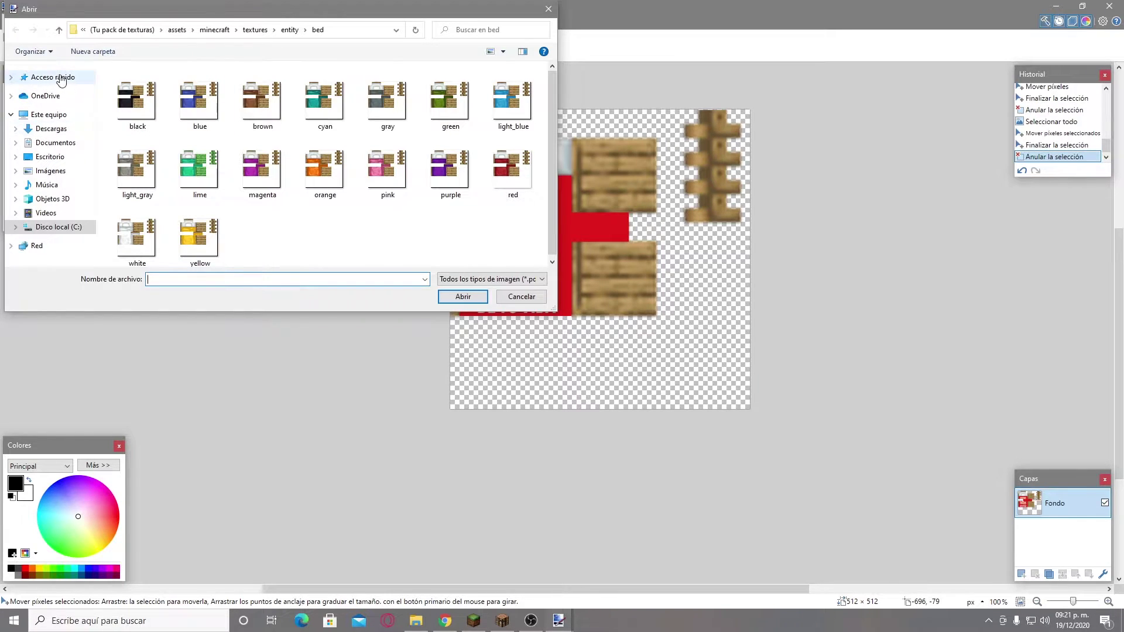
pyautogui.click(53, 129)
pyautogui.doubleClick(229, 101)
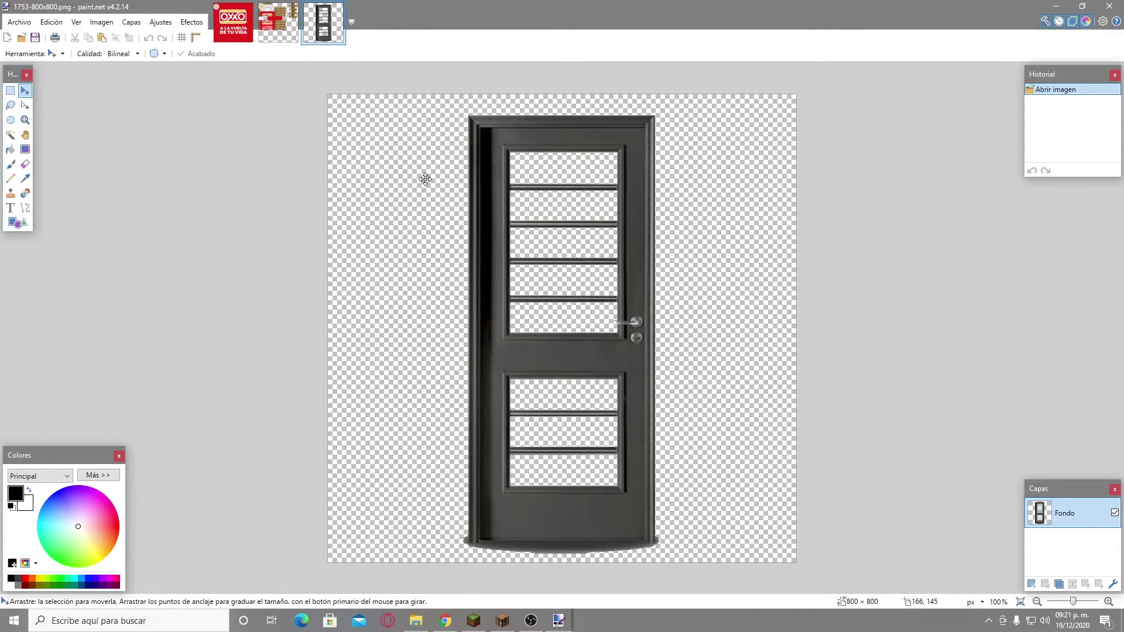
# Start opening another image and browse to the texture pack's assets/minecraft/textures/block folder on the Escritorio.
pyautogui.click(18, 22)
pyautogui.click(30, 50)
pyautogui.click(27, 148)
pyautogui.doubleClick(149, 85)
pyautogui.doubleClick(148, 85)
pyautogui.doubleClick(141, 87)
pyautogui.doubleClick(143, 170)
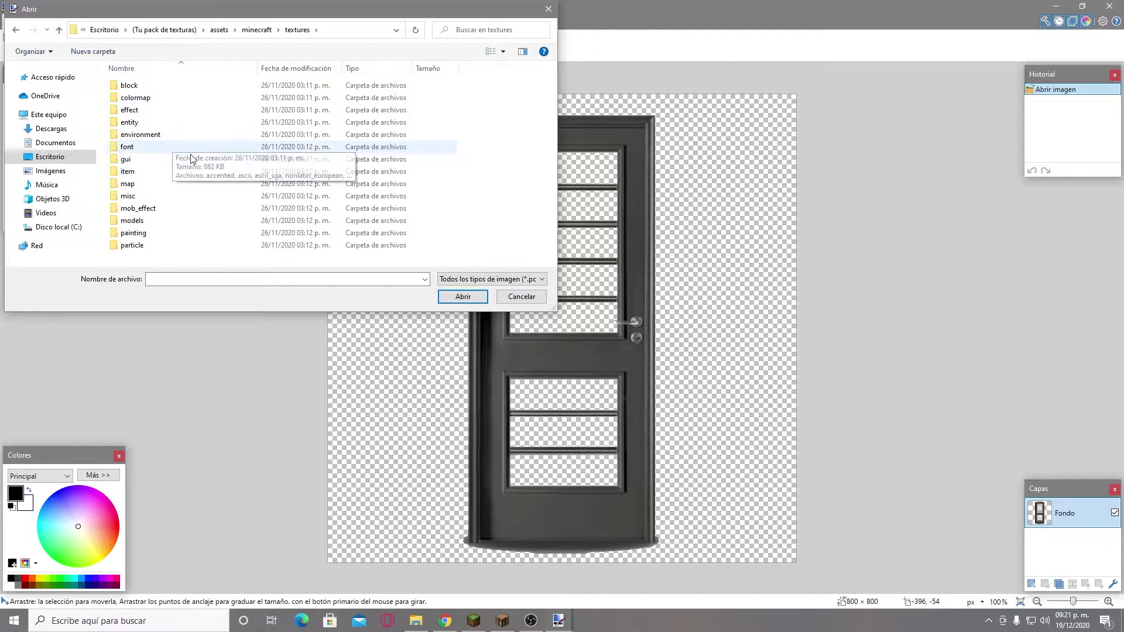
pyautogui.doubleClick(173, 85)
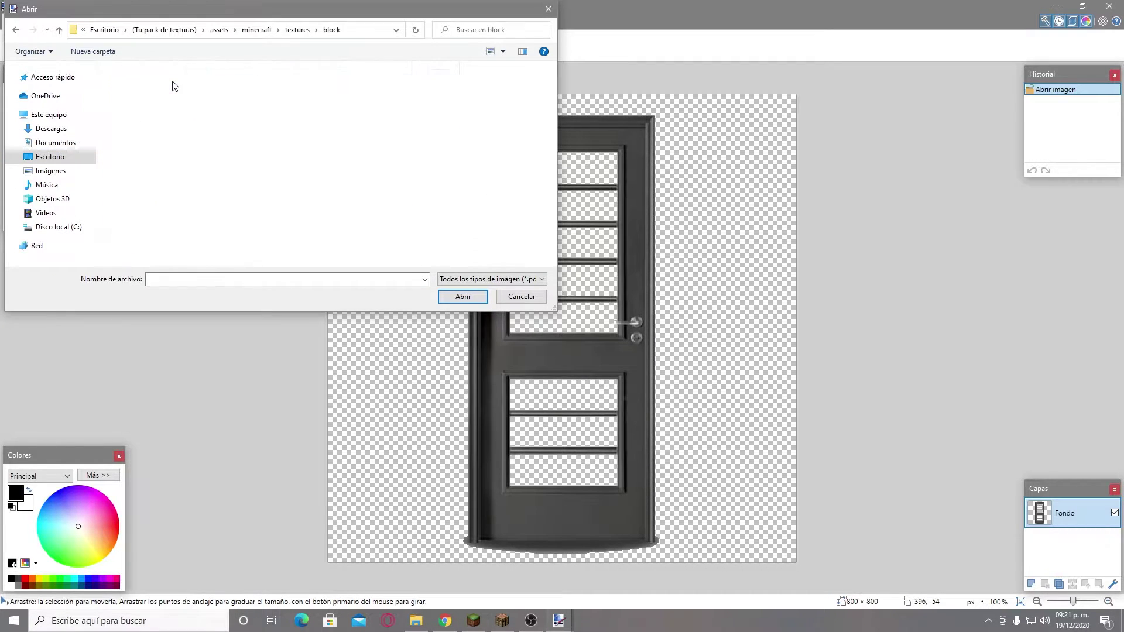
# Search the block folder for "door" and open birch_door_bottom and birch_door_top together.
pyautogui.scroll(-1, 317, 145)
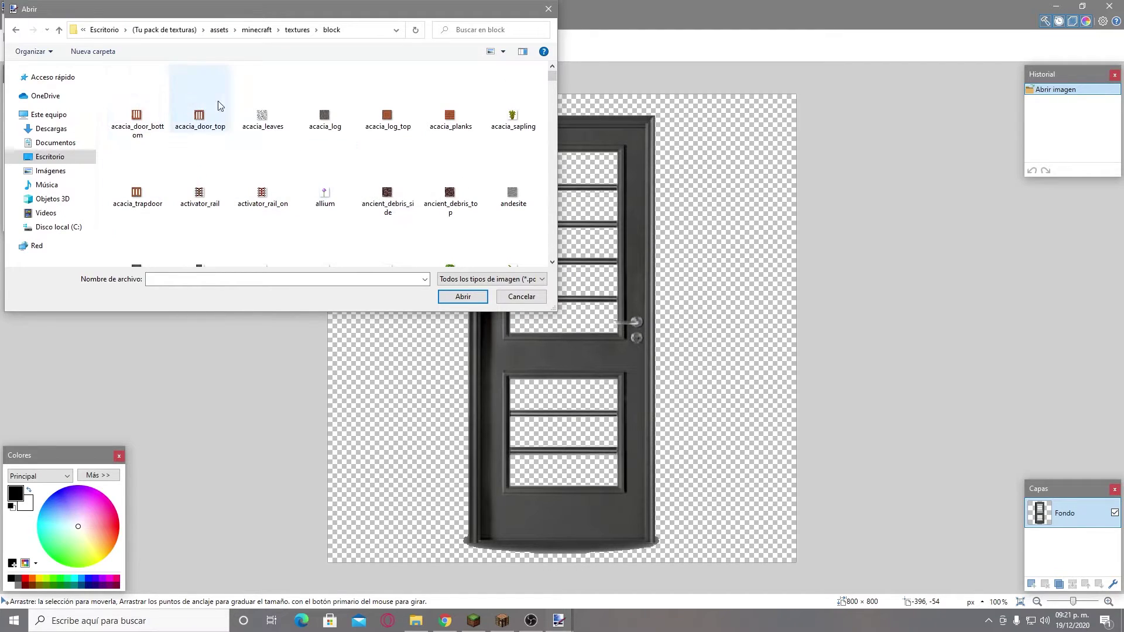
pyautogui.scroll(1, 328, 153)
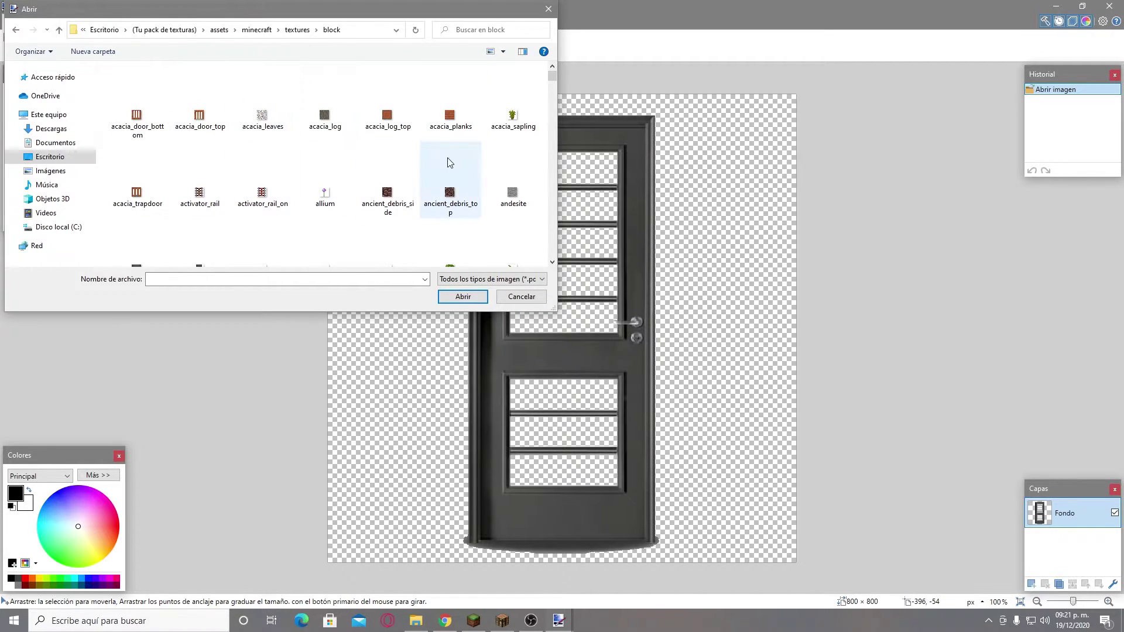
pyautogui.press('d')
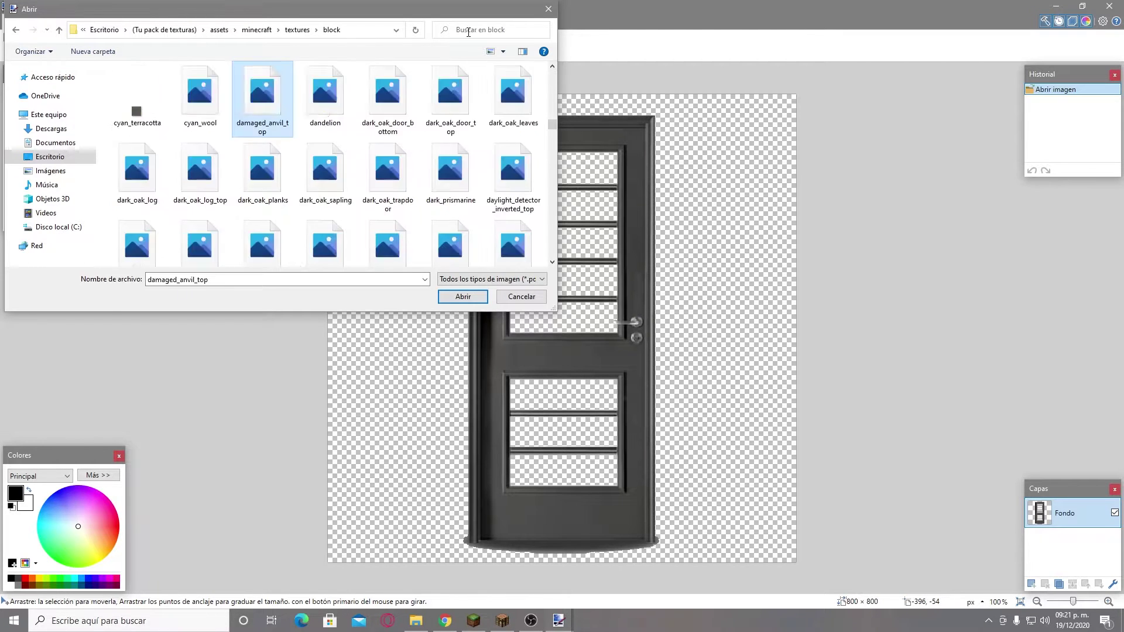
pyautogui.click(465, 30)
pyautogui.write('ooor')
pyautogui.press('Return')
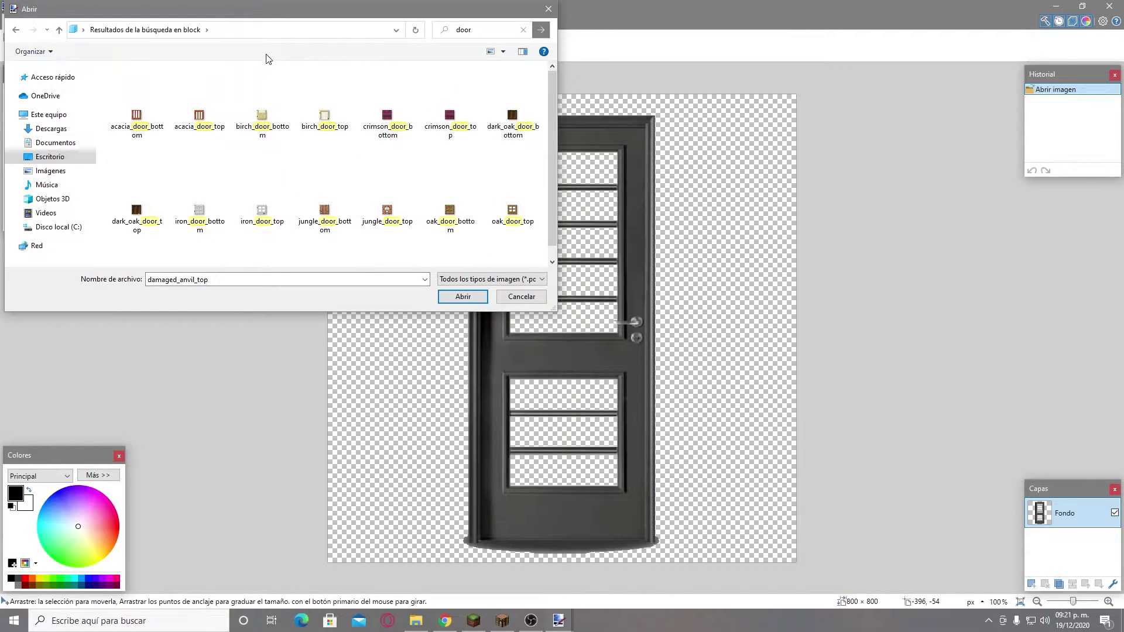
pyautogui.click(262, 116)
pyautogui.keyDown('ctrl'); pyautogui.click(324, 116); pyautogui.keyUp('ctrl')
pyautogui.click(464, 296)
# Resize the metal door image 1753-800x800 to 256 × 256 pixels.
pyautogui.click(102, 22)
pyautogui.click(321, 30)
pyautogui.click(99, 25)
pyautogui.click(141, 54)
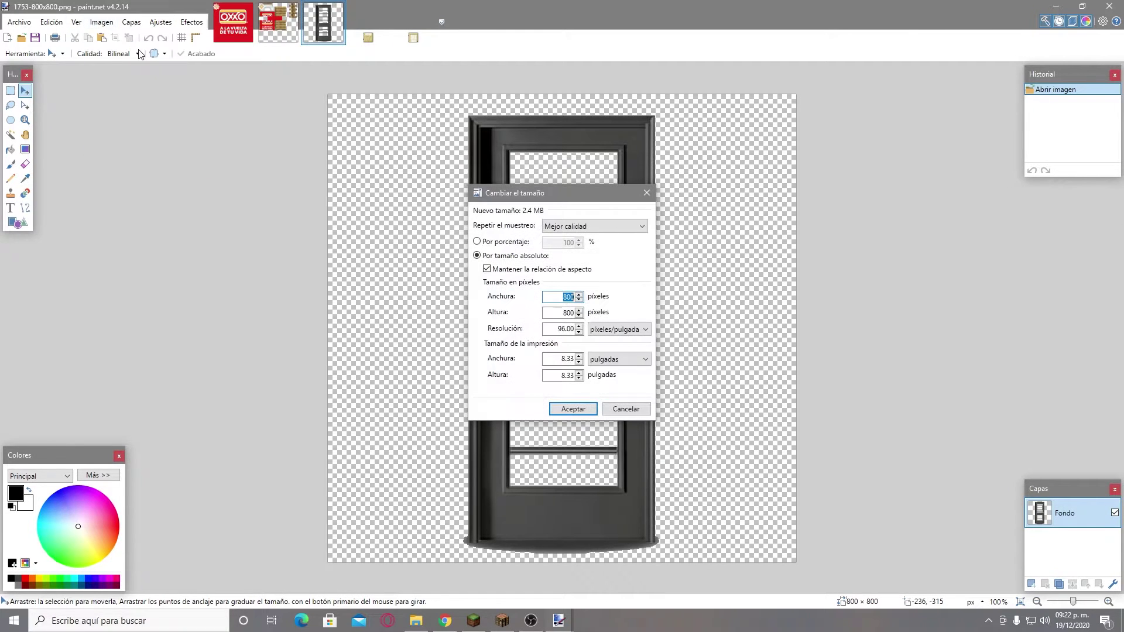
pyautogui.click(573, 409)
# Resize the birch_door_bottom and birch_door_top textures to 256 × 256 pixels each and return to the metal door image.
pyautogui.click(369, 26)
pyautogui.click(101, 22)
pyautogui.click(124, 53)
pyautogui.click(574, 409)
pyautogui.click(413, 26)
pyautogui.click(101, 22)
pyautogui.click(136, 51)
pyautogui.click(573, 409)
pyautogui.click(323, 23)
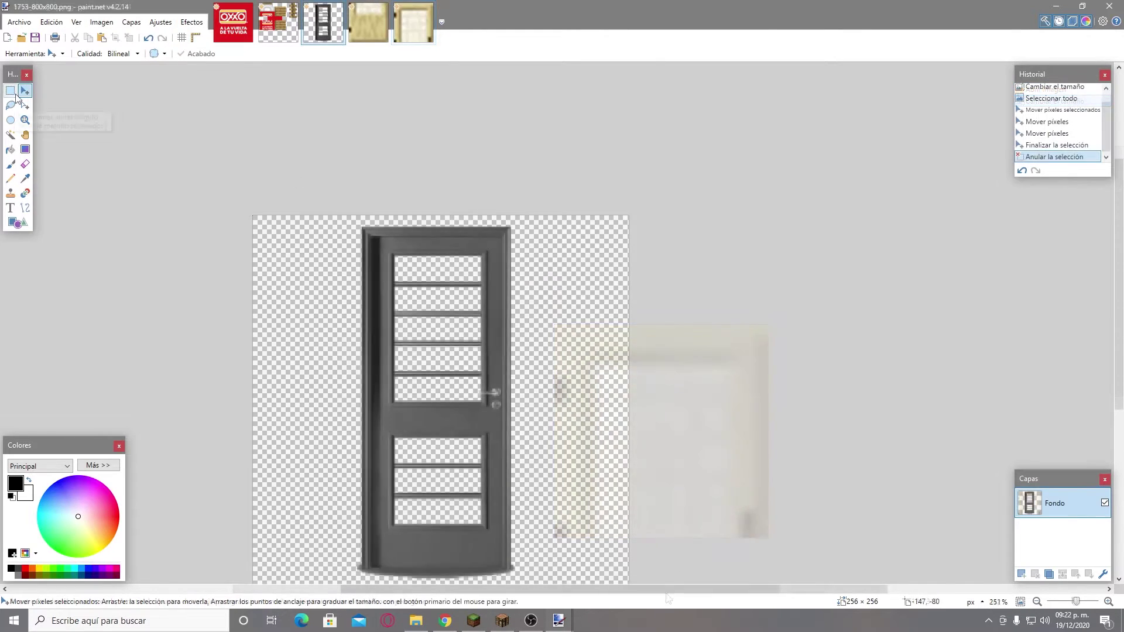
# Select the metal door's lower part with a rectangle of about 102 × 124 pixels, leaving out the curved base, and copy it.
pyautogui.scroll(-2, 421, 301)
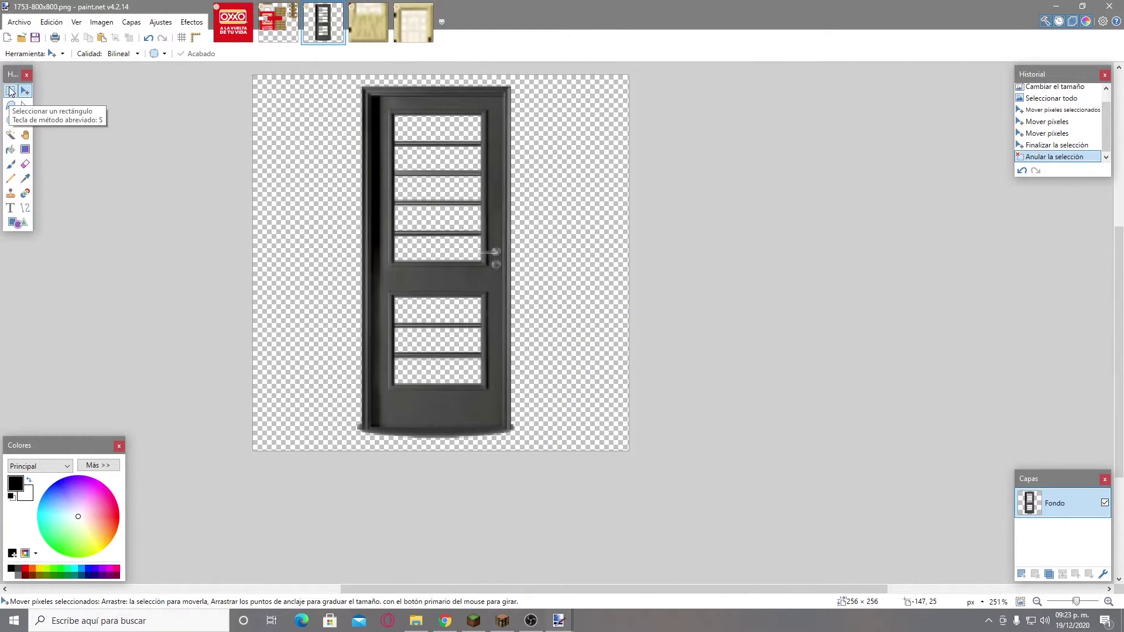
pyautogui.click(10, 91)
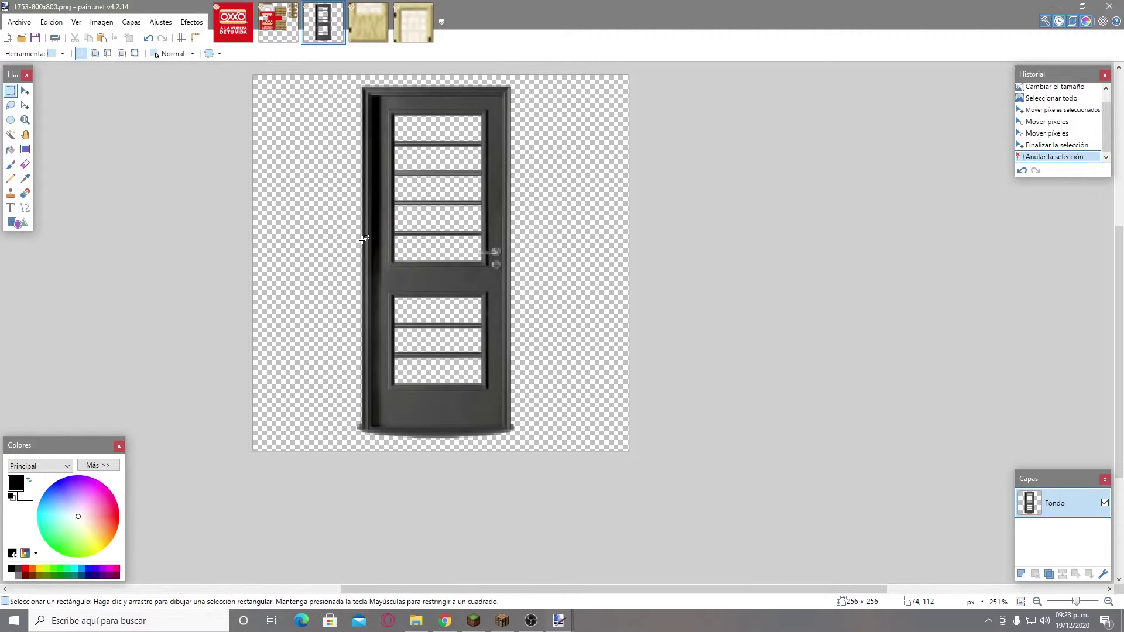
pyautogui.moveTo(393, 266); pyautogui.dragTo(510, 433)
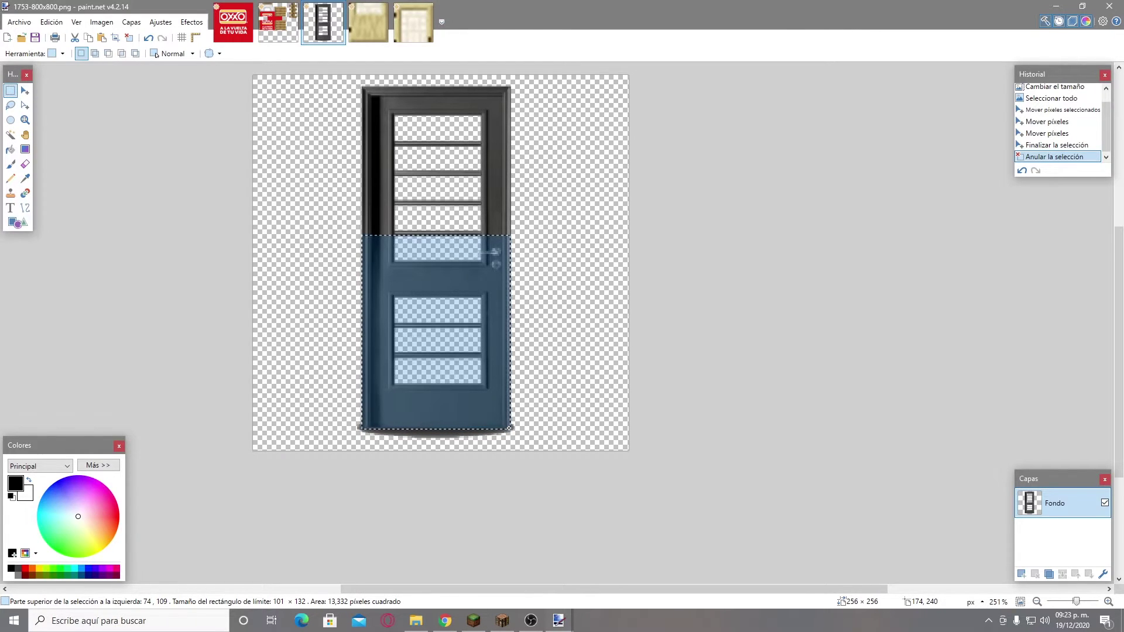
pyautogui.moveTo(510, 429); pyautogui.dragTo(510, 428)
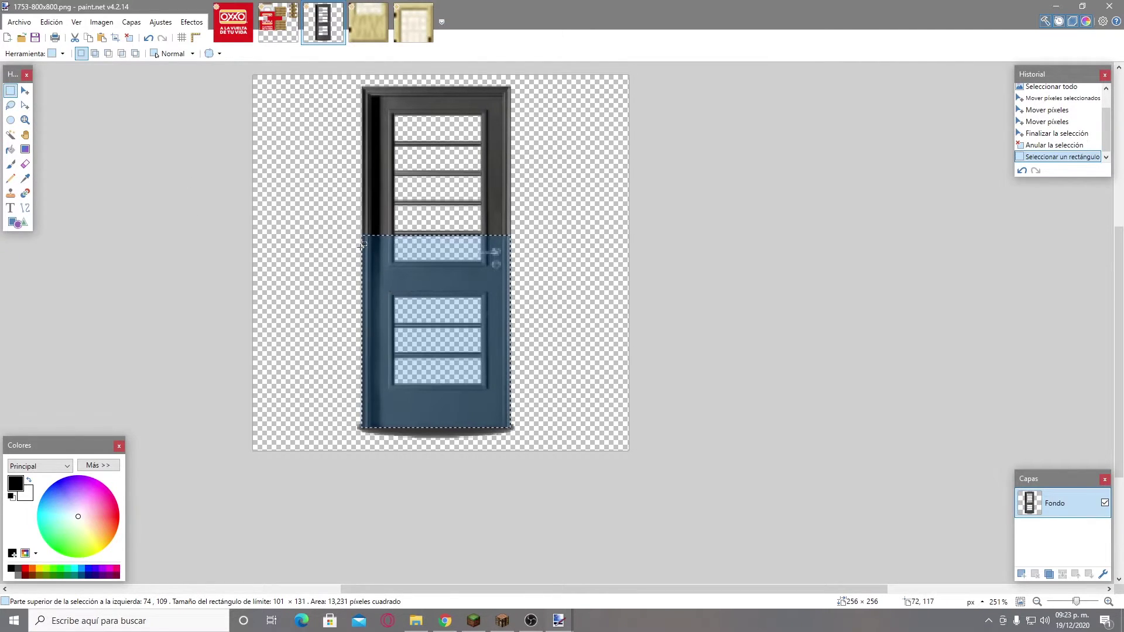
pyautogui.moveTo(364, 247)
pyautogui.mouseDown()
pyautogui.moveTo(510, 399)
pyautogui.moveTo(511, 429)
pyautogui.mouseUp()
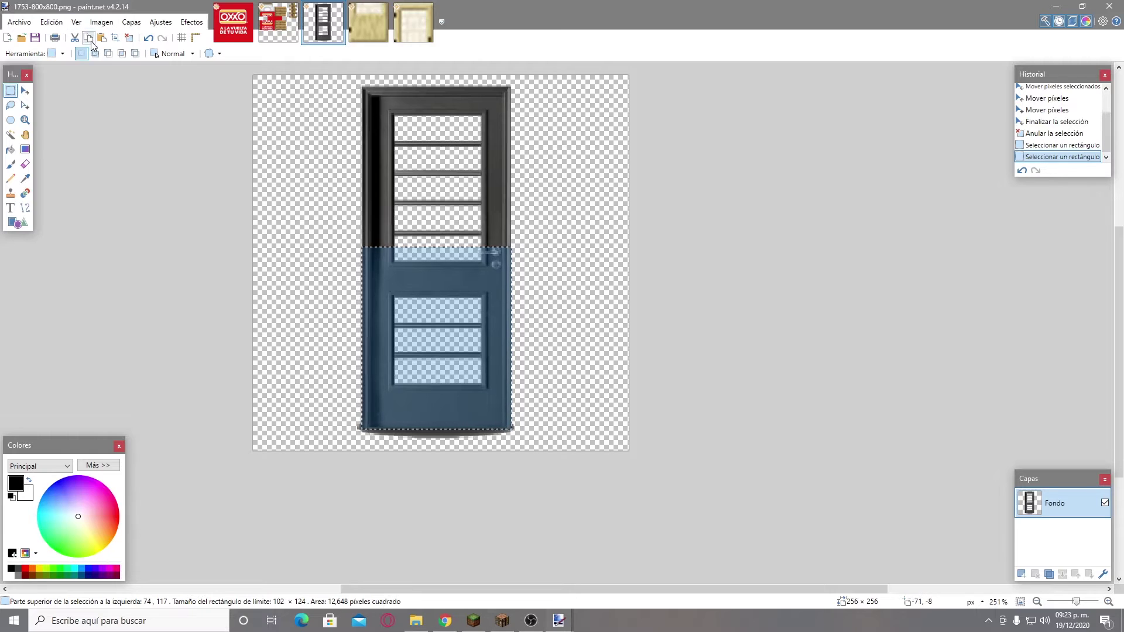
# Paste the lower door part into birch_door_bottom, move it to the upper-left corner and stretch it over the whole texture.
pyautogui.click(374, 23)
pyautogui.moveTo(656, 593); pyautogui.dragTo(722, 593)
pyautogui.hotkey('ctrl', 'v')
pyautogui.moveTo(494, 276); pyautogui.dragTo(444, 198)
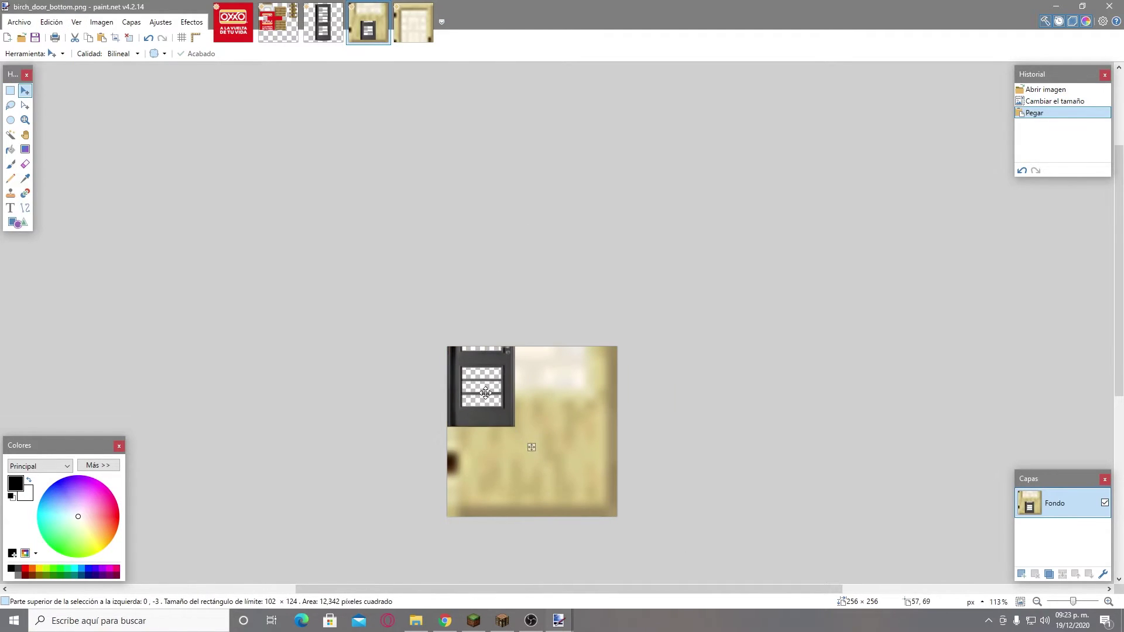
pyautogui.moveTo(514, 427); pyautogui.dragTo(619, 520)
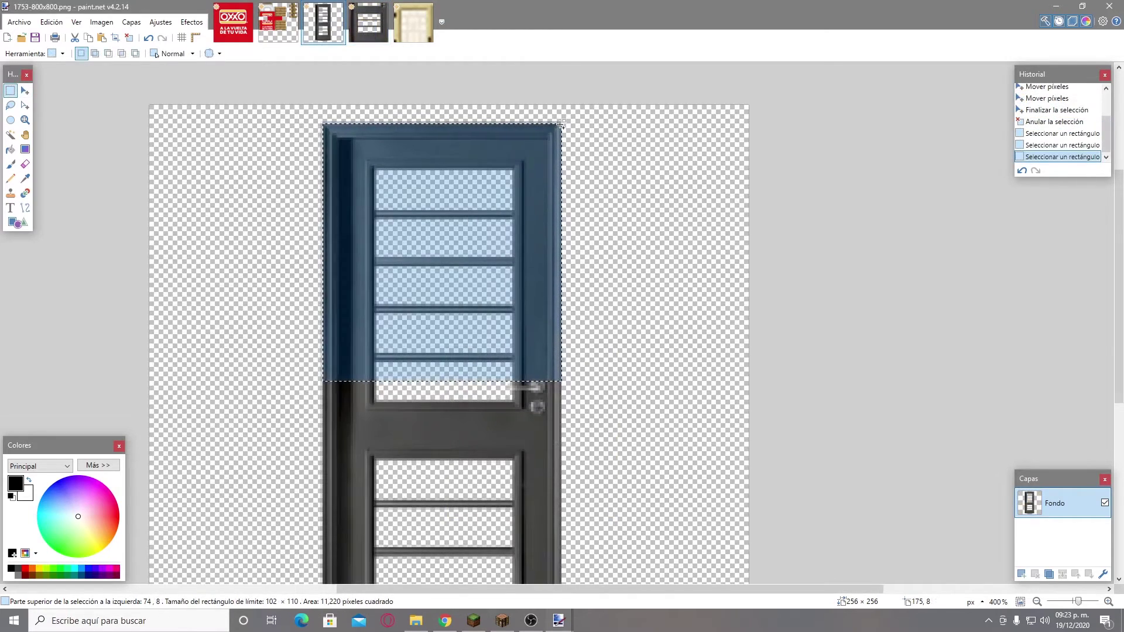
# Paste the metal door's upper part, about 102 × 110 pixels, into birch_door_top, stretch it over the whole texture and deselect it.
pyautogui.click(411, 26)
pyautogui.click(388, 33)
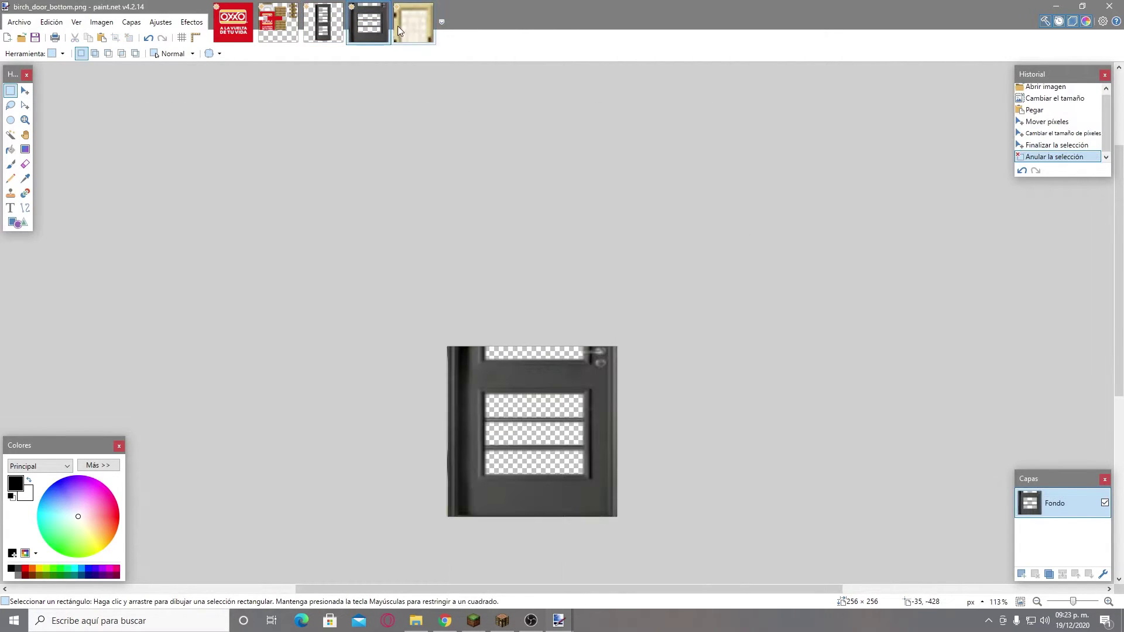
pyautogui.click(412, 26)
pyautogui.hotkey('ctrl', 'v')
pyautogui.moveTo(577, 266); pyautogui.dragTo(673, 399)
pyautogui.hotkey('ctrl', 'd')
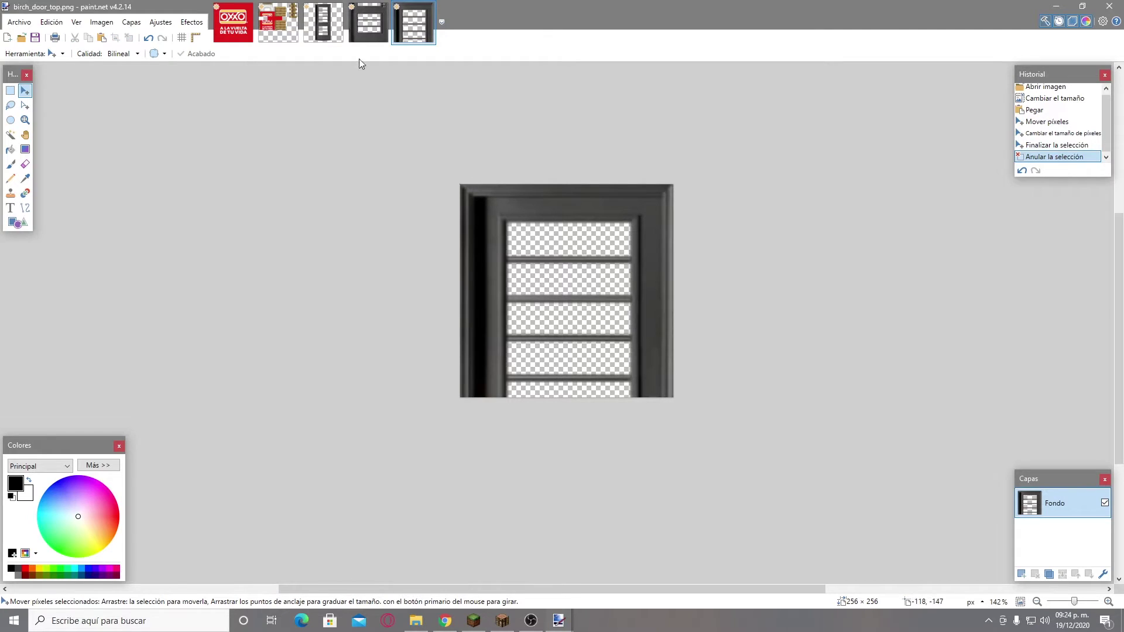
# Close the metal door image and the OXXO logo image without saving their changes.
pyautogui.click(323, 24)
pyautogui.click(339, 8)
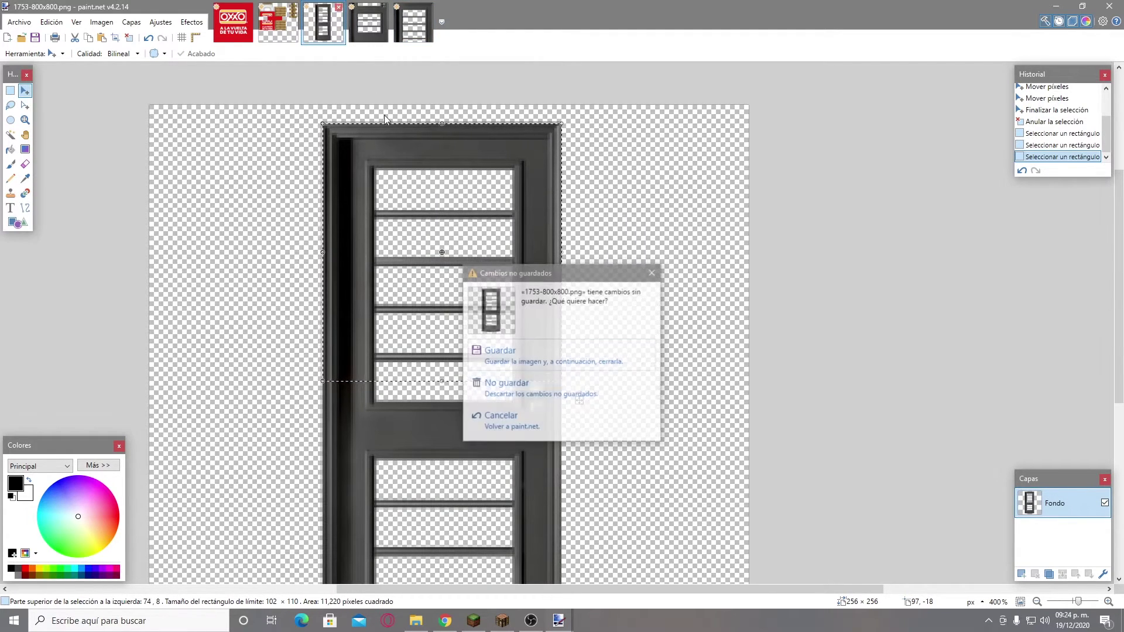
pyautogui.click(571, 389)
pyautogui.click(233, 10)
pyautogui.click(251, 8)
pyautogui.click(522, 385)
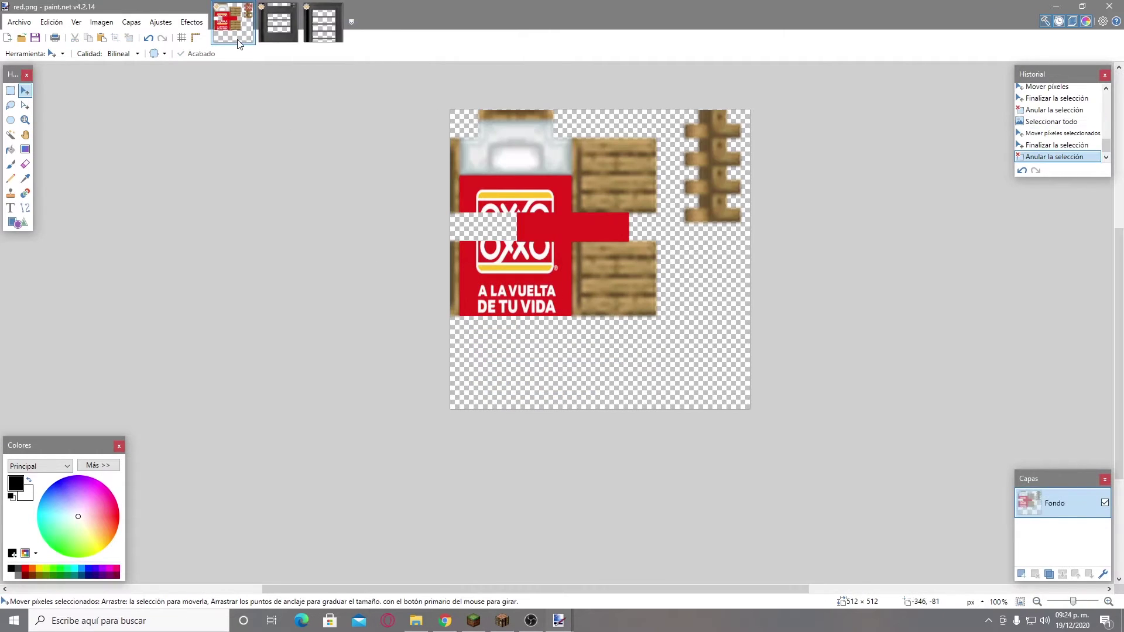
# Save all open textures, red.png and both birch door images, accepting the autodetected bit depth for each.
pyautogui.click(310, 32)
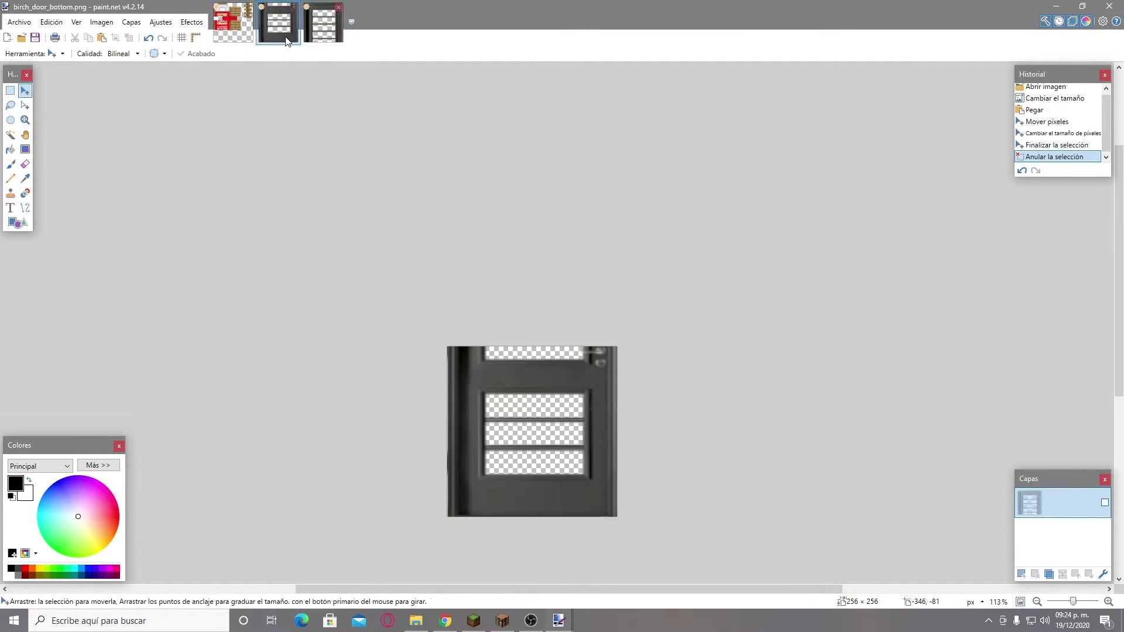
pyautogui.click(243, 30)
pyautogui.click(30, 26)
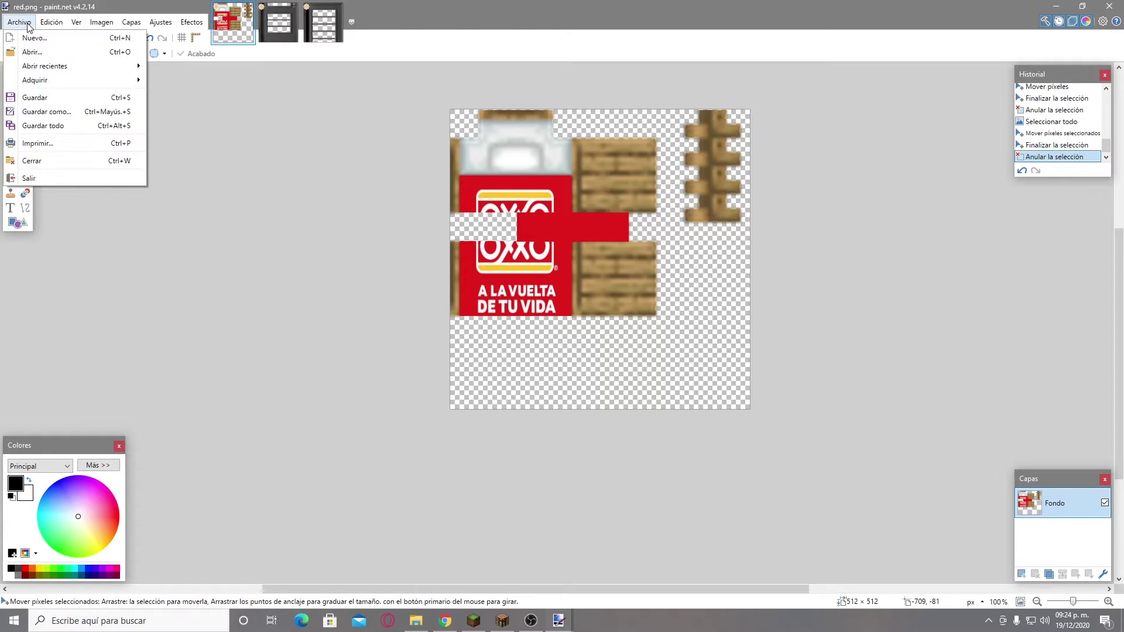
pyautogui.click(59, 128)
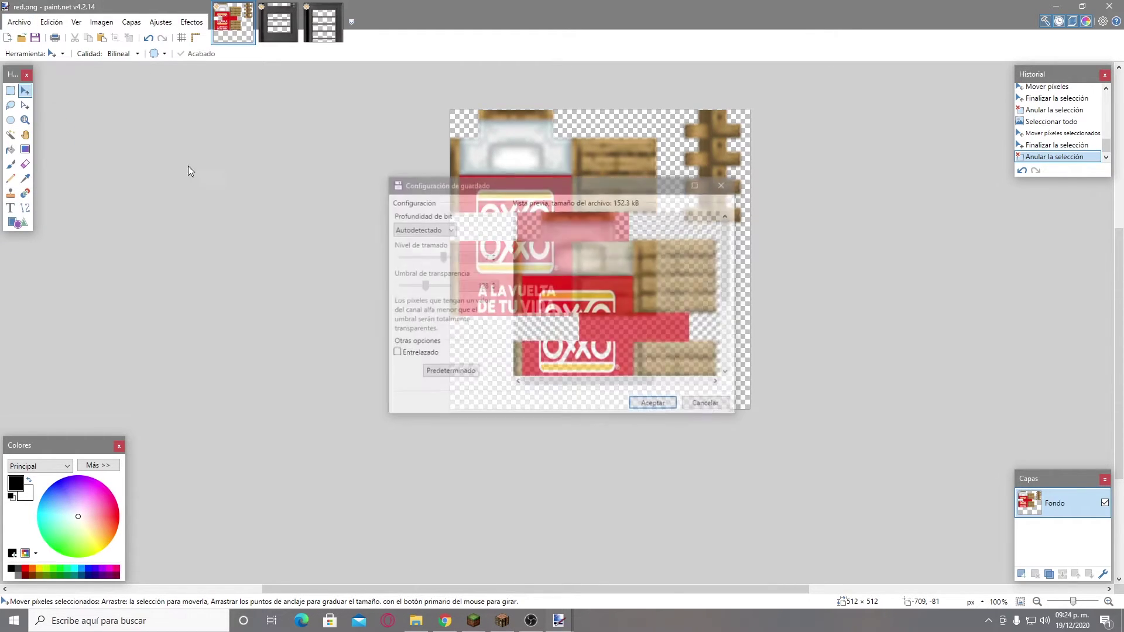
pyautogui.click(653, 404)
pyautogui.click(655, 404)
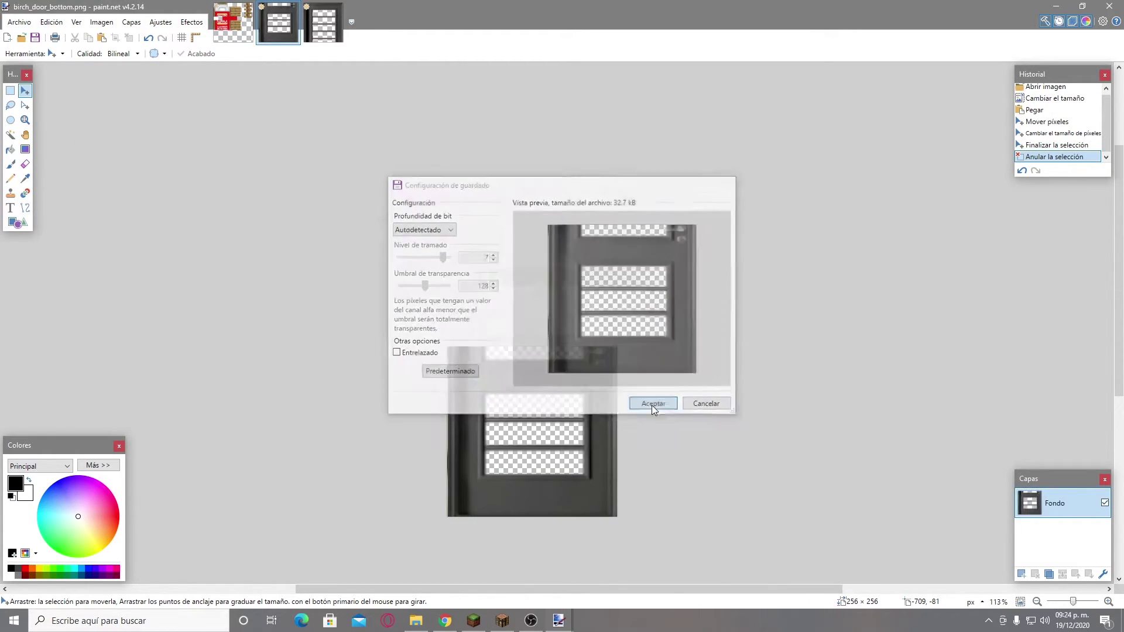
pyautogui.click(657, 405)
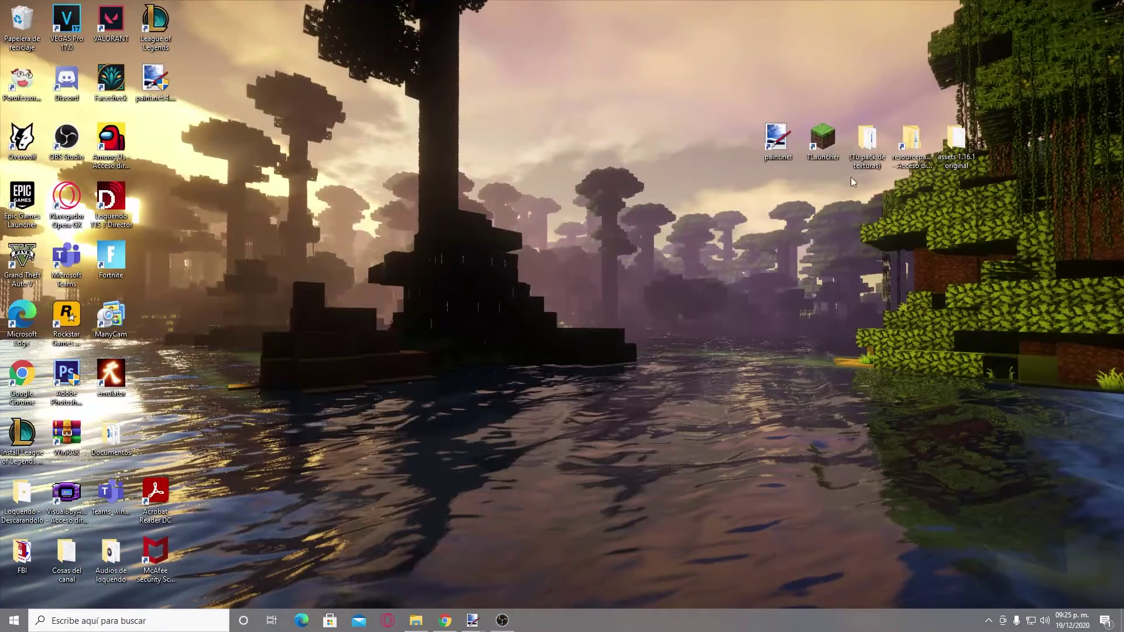
# Copy the "(Tu pack de texturas)" folder from the desktop.
pyautogui.rightClick(868, 153)
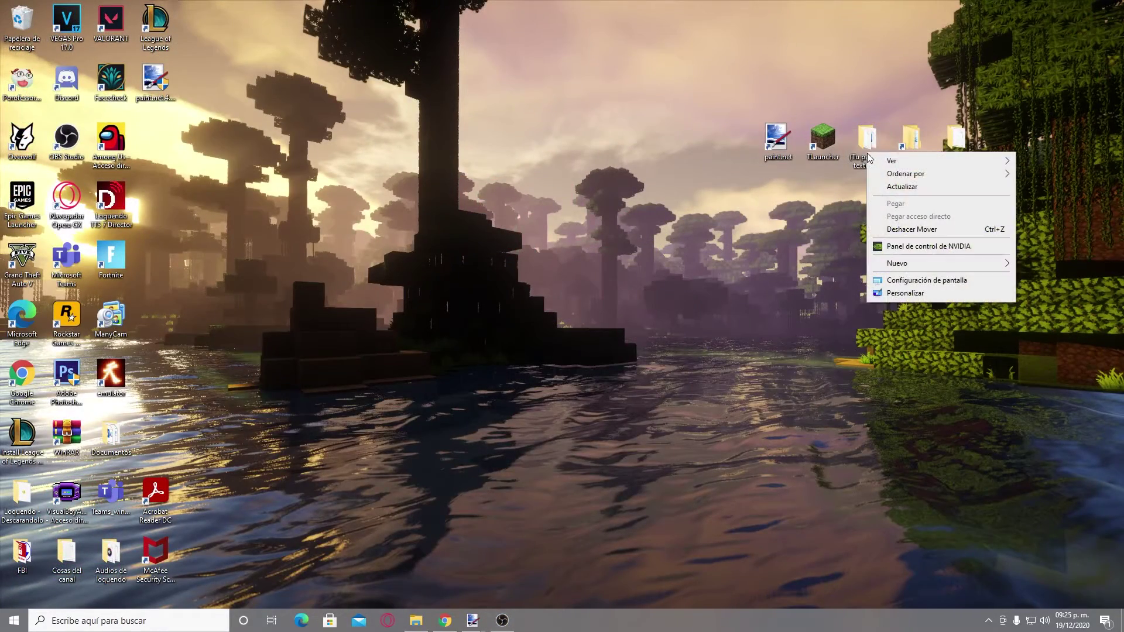
pyautogui.click(867, 143)
pyautogui.rightClick(867, 142)
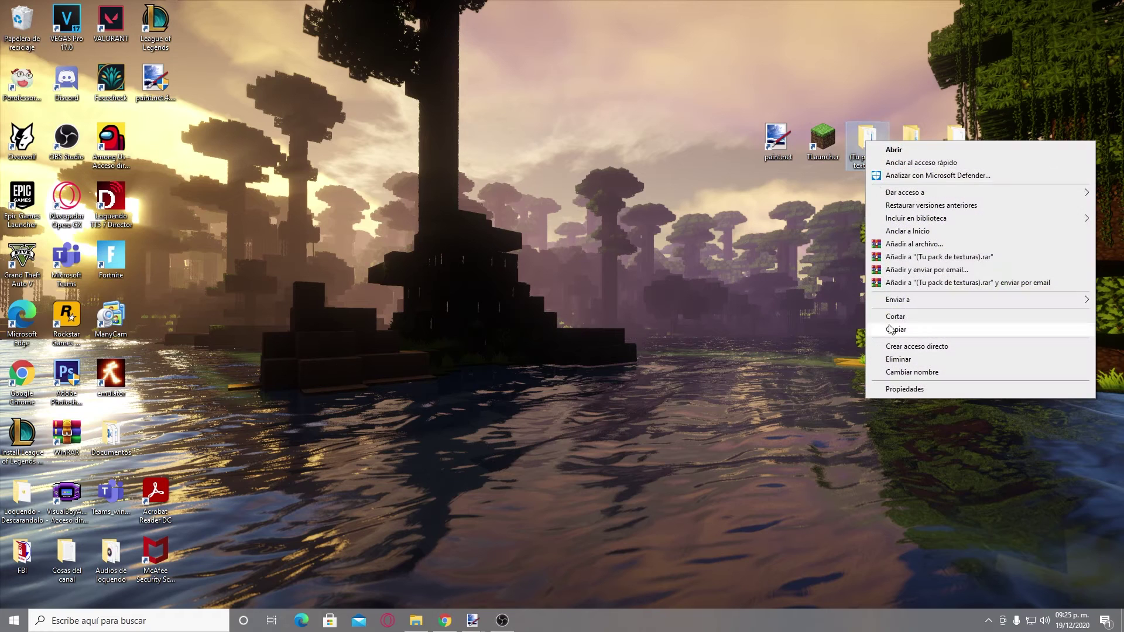
pyautogui.click(893, 331)
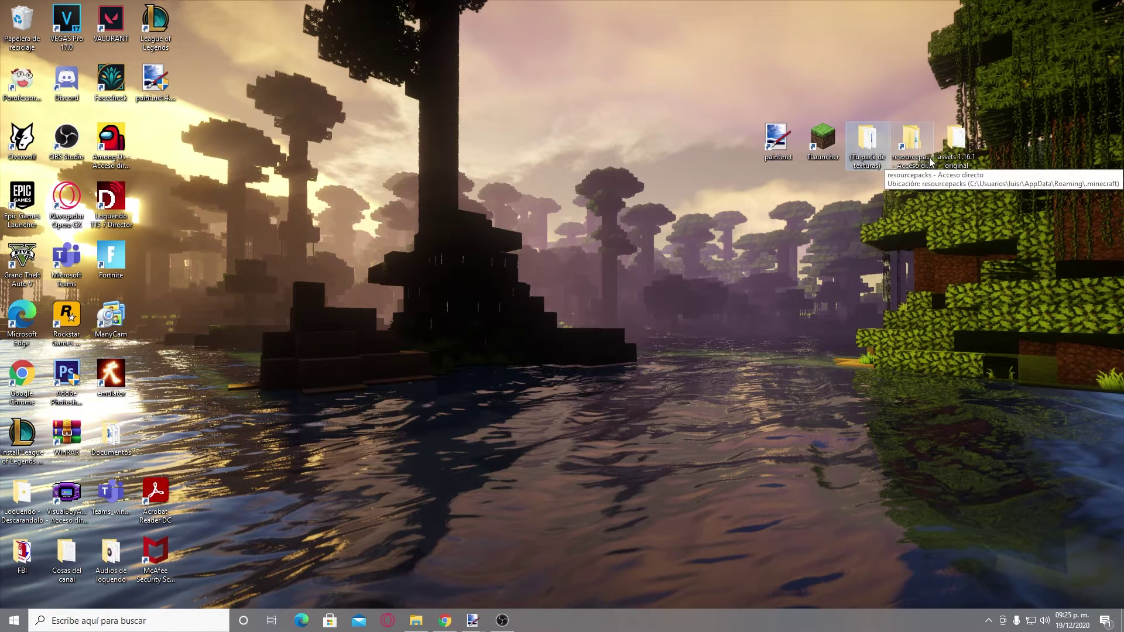
# Replace the "(Tu pack de texturas)" folder in Minecraft's resourcepacks folder with the copied version and close the window.
pyautogui.doubleClick(923, 158)
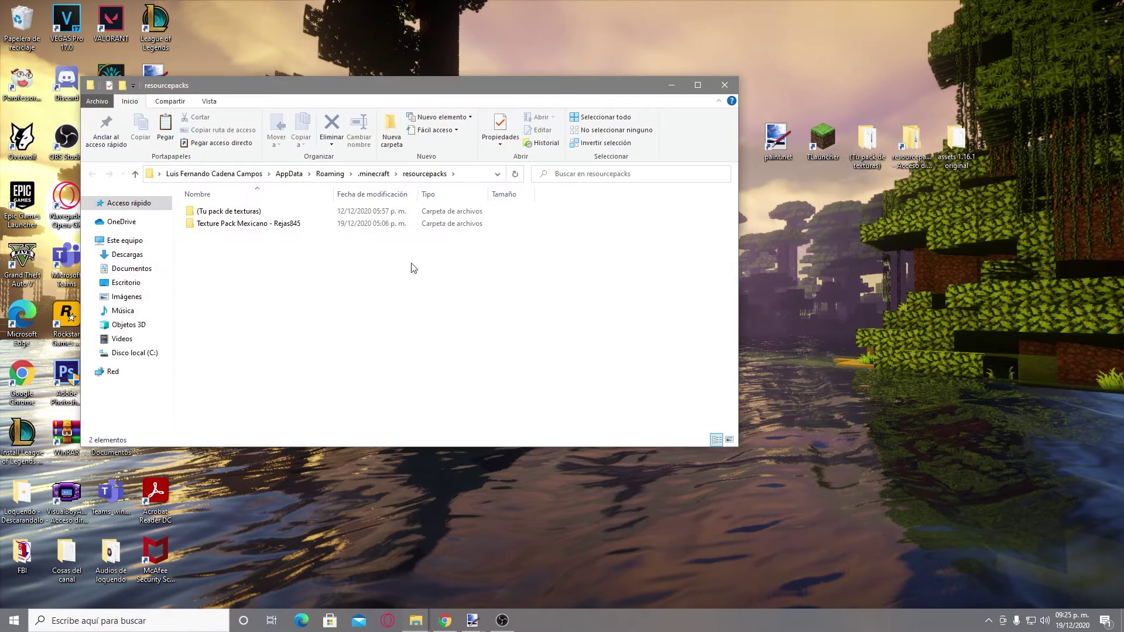
pyautogui.click(225, 214)
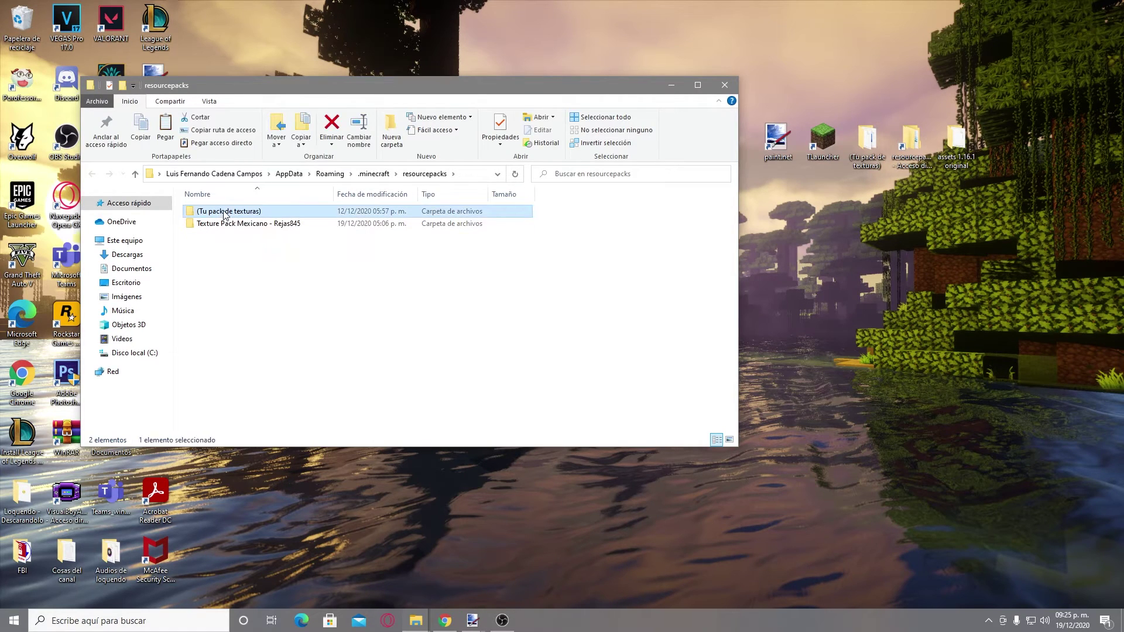
pyautogui.click(332, 126)
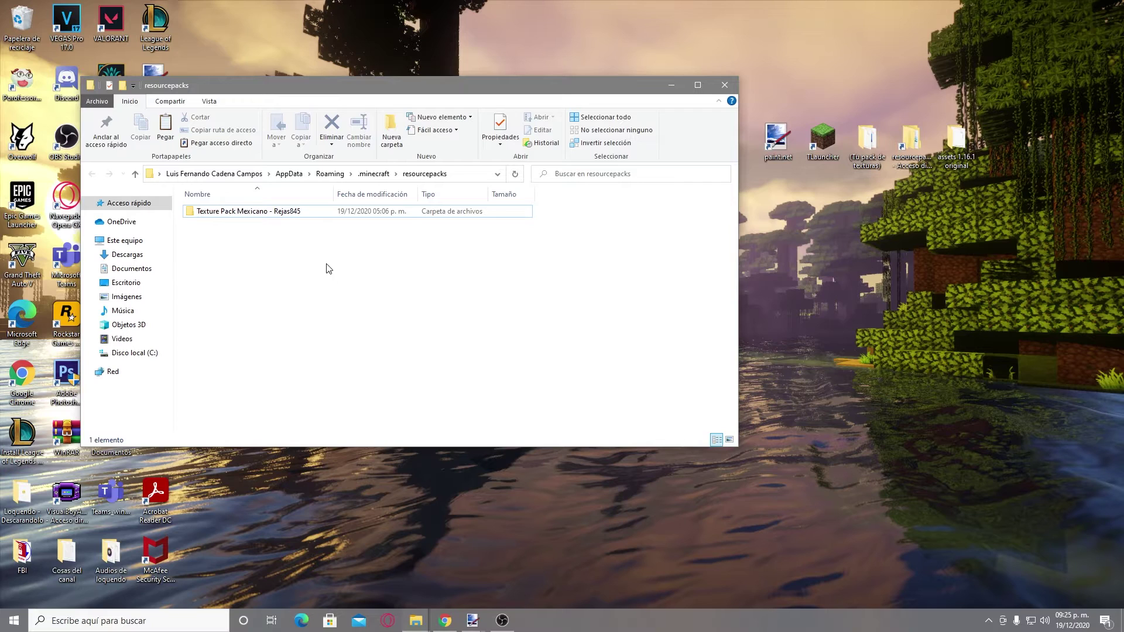
pyautogui.hotkey('ctrl', 'v')
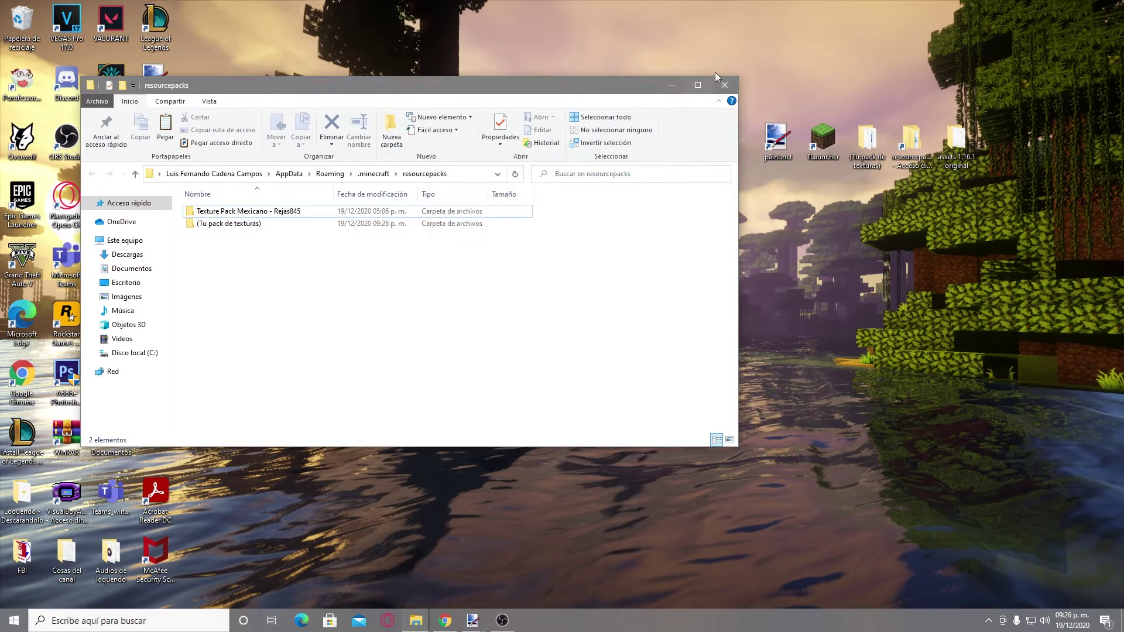
pyautogui.click(727, 85)
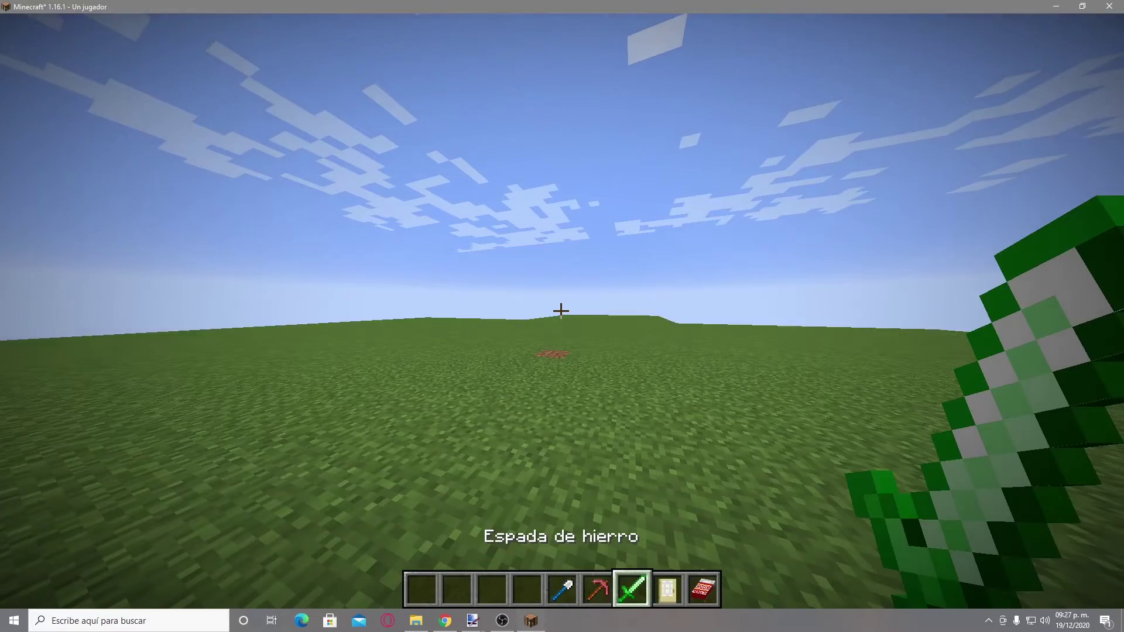
# Inspect the retextured red bed and birch door in Minecraft from the front-facing third-person view while walking around.
pyautogui.press('F1')
pyautogui.press('F5')
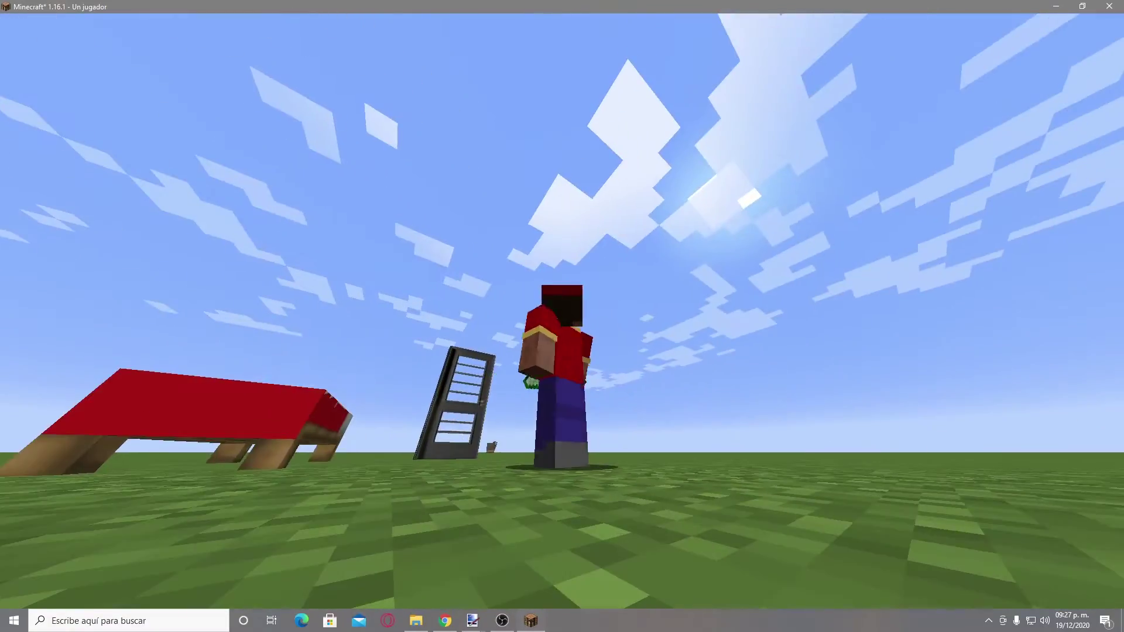
pyautogui.press('F5')
pyautogui.press('F1')
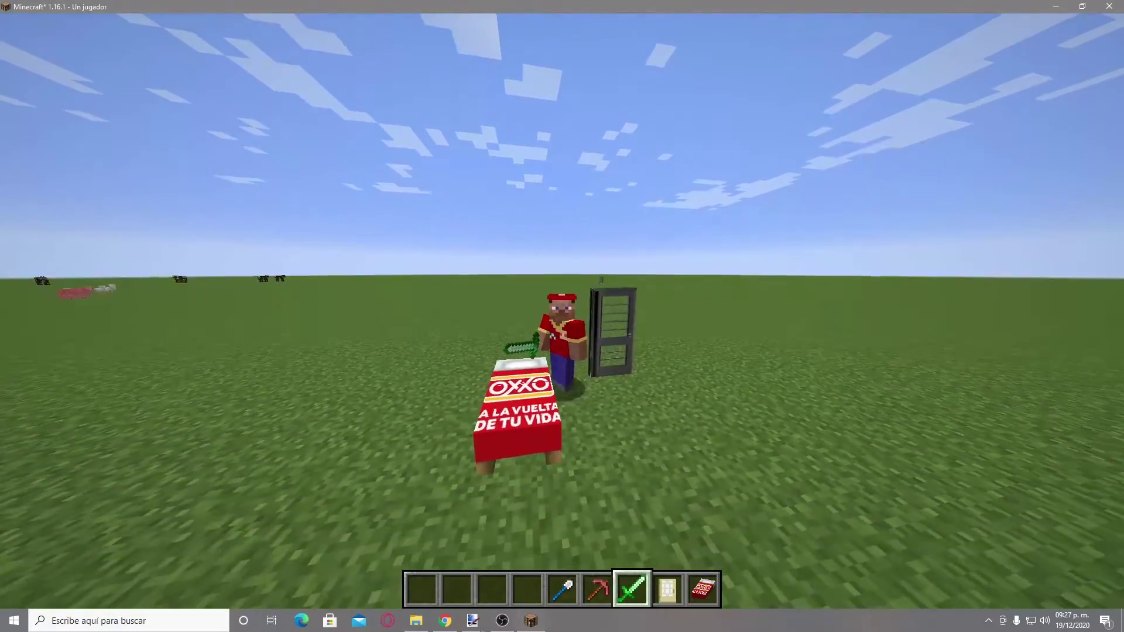
pyautogui.press('w')
pyautogui.press('w')
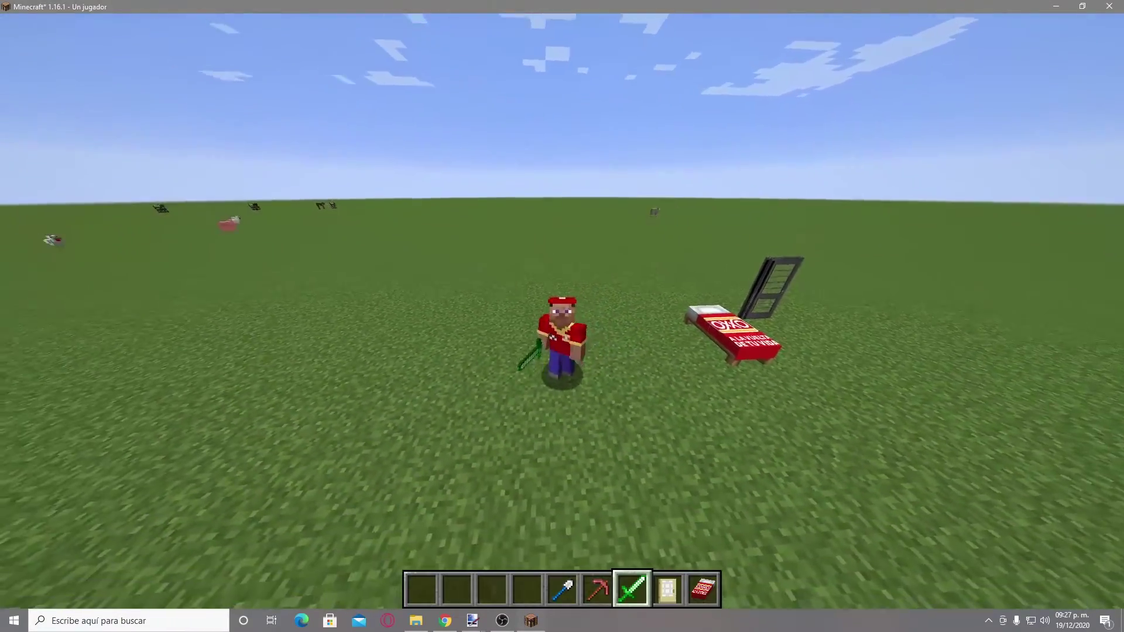
pyautogui.press('w')
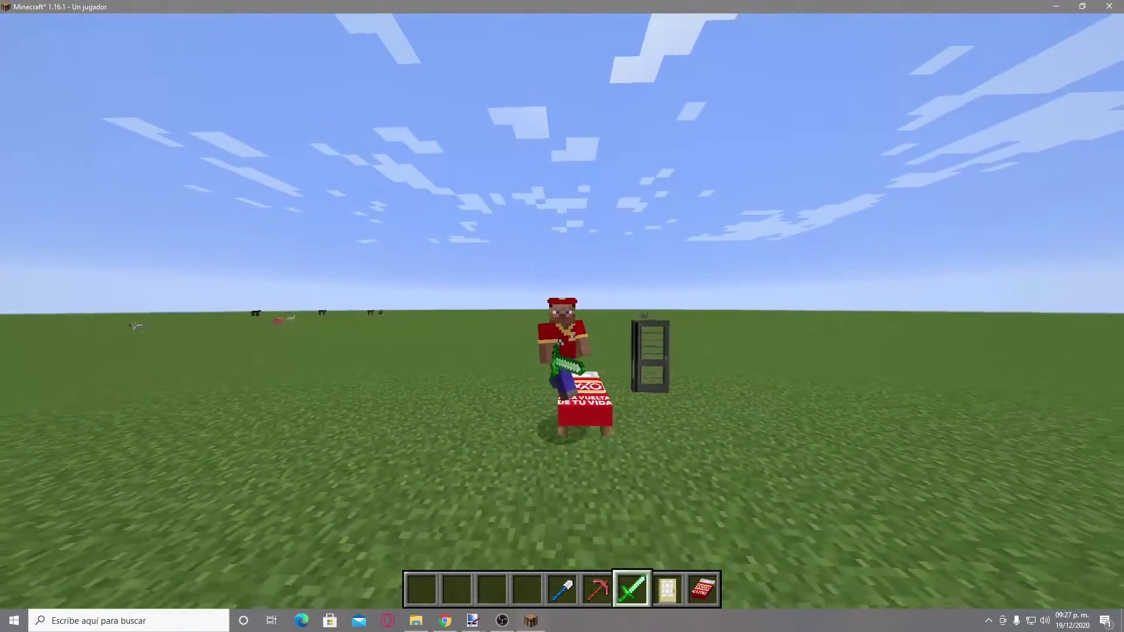
# Check in the game options which resource packs are selected, and return to the world.
pyautogui.press('Escape')
pyautogui.click(492, 325)
pyautogui.click(445, 330)
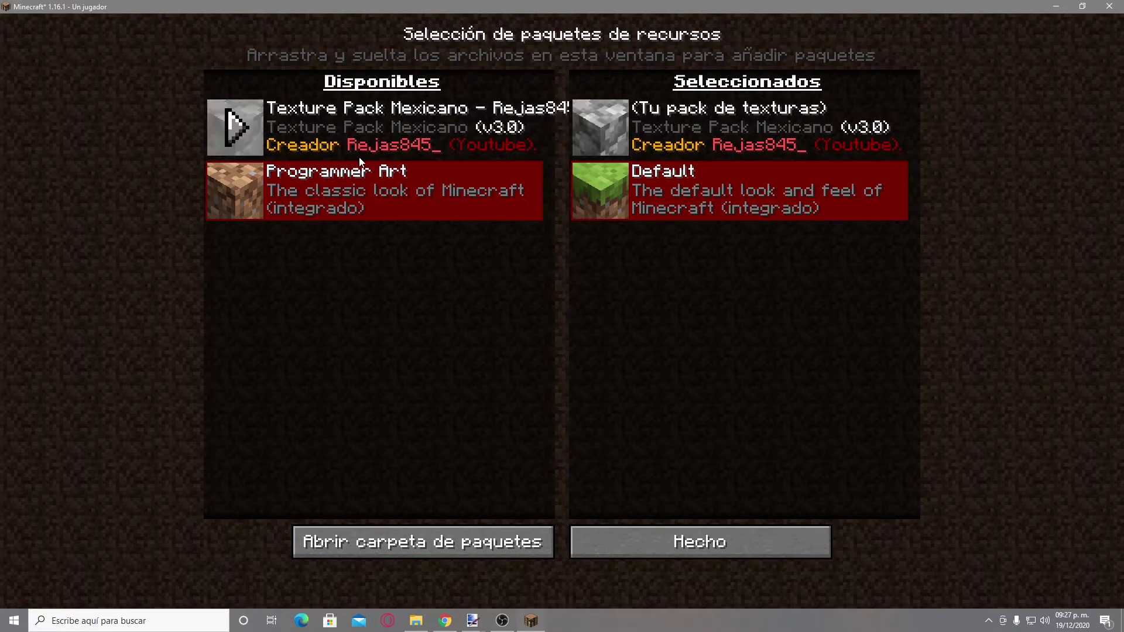
pyautogui.click(668, 544)
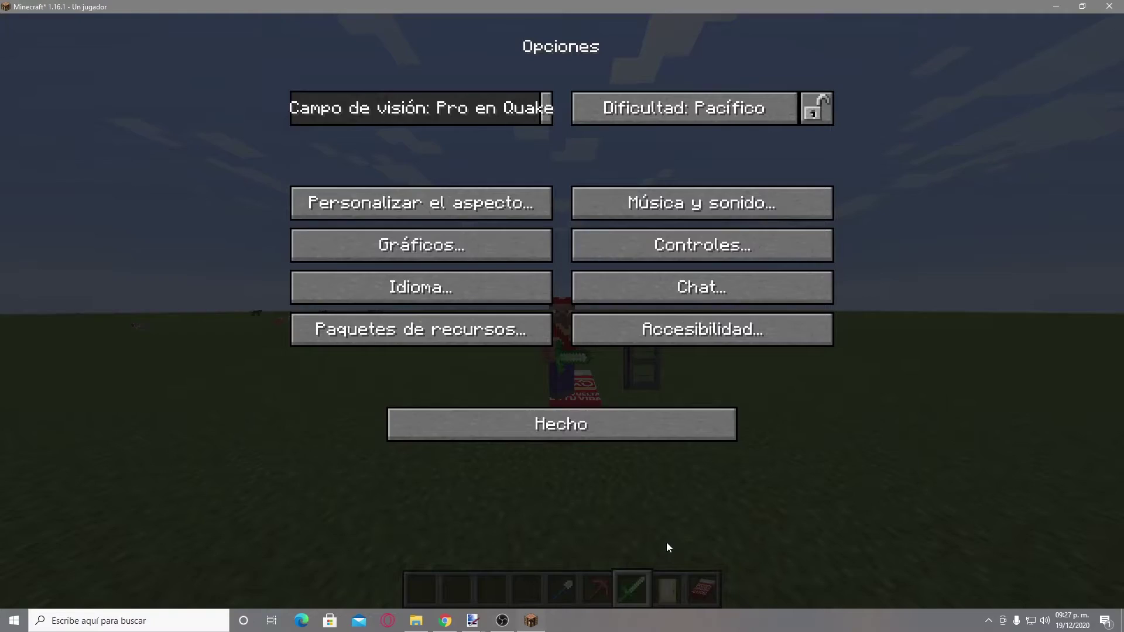
pyautogui.click(586, 417)
pyautogui.press('Escape')
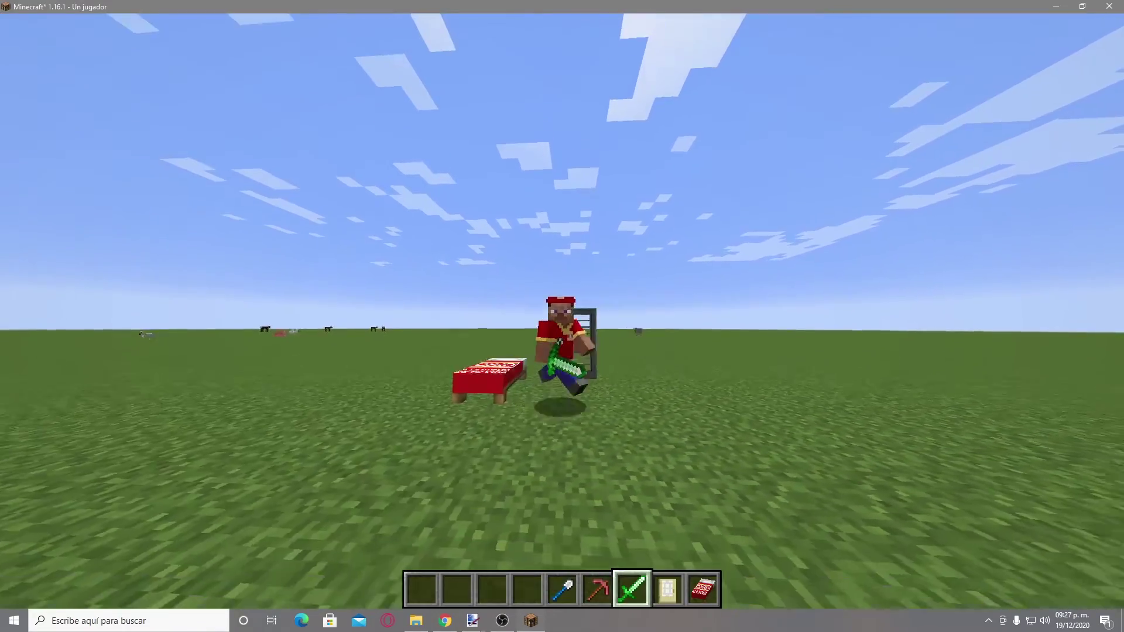
# Walk past the bed and door to examine their new textures from other angles.
pyautogui.press('s')
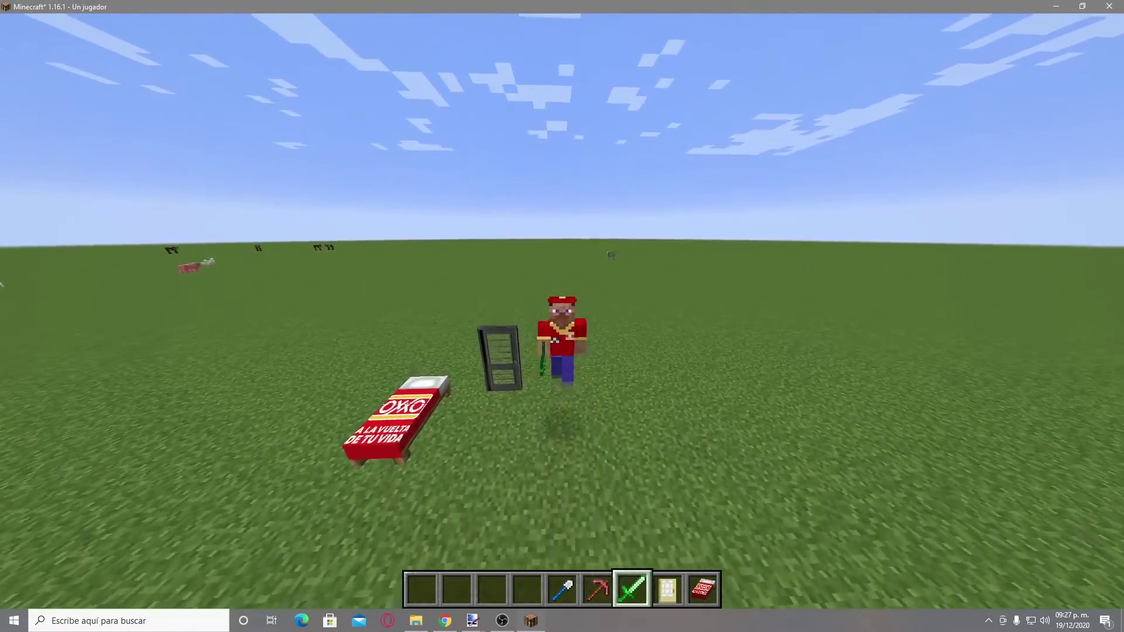
pyautogui.press('s')
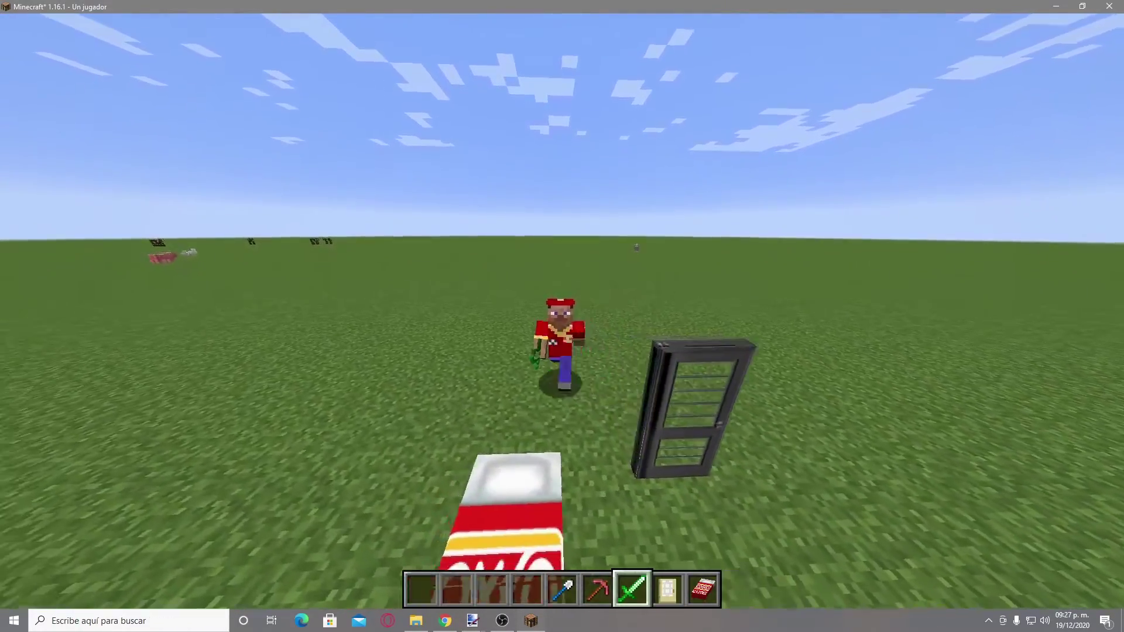
pyautogui.press('s')
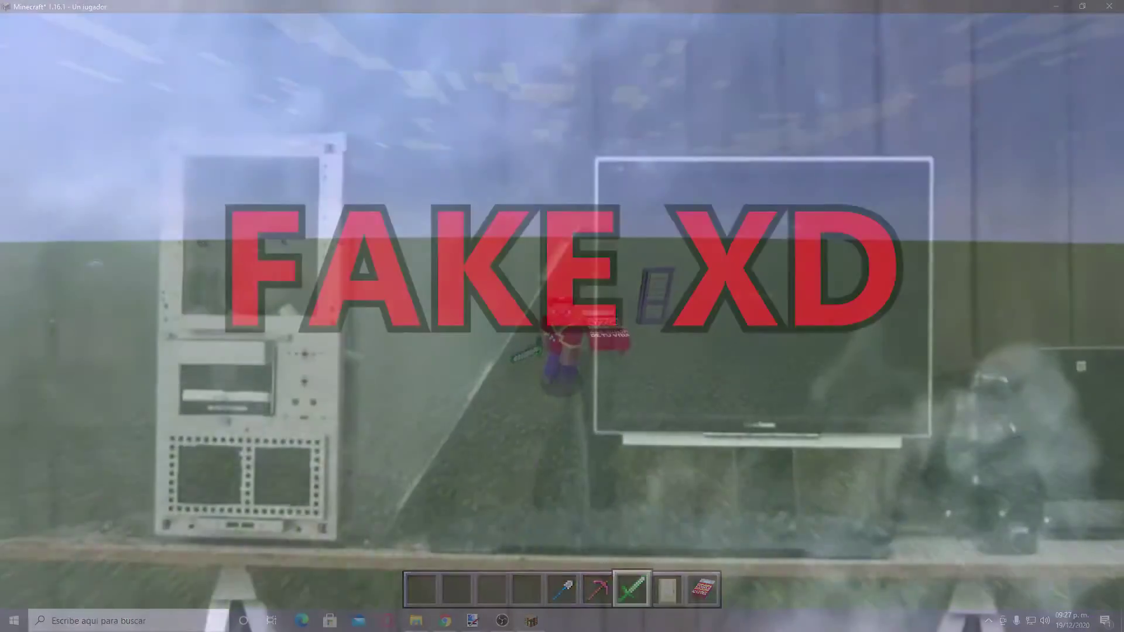